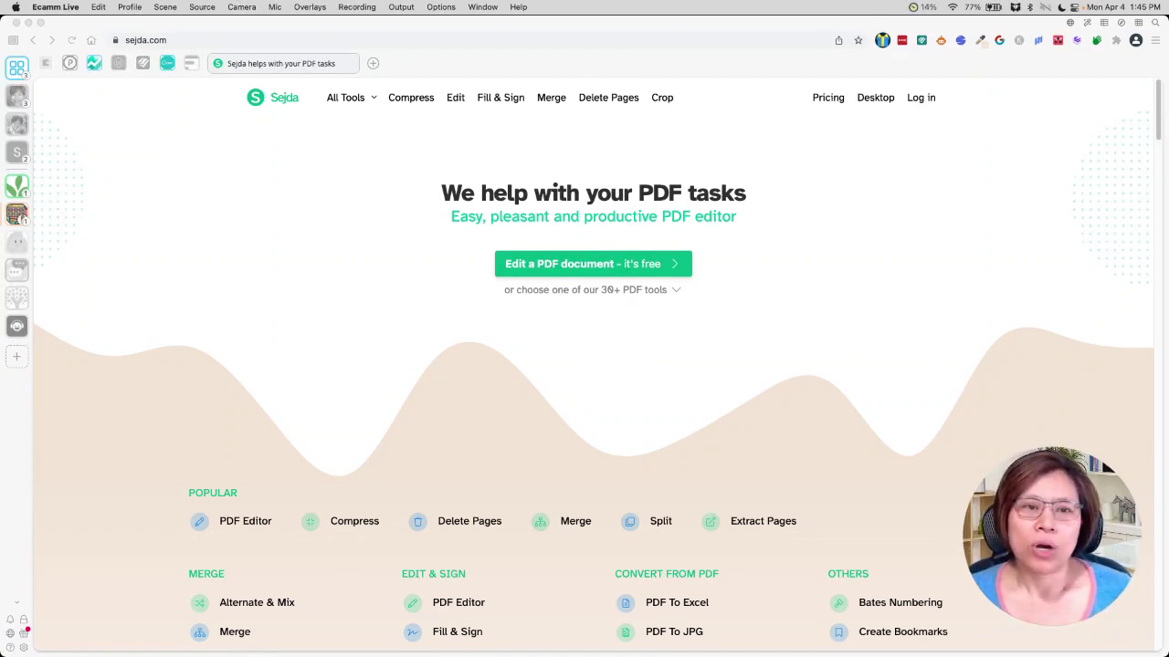
Open the thriveanywhere.com shop in a new tab and go to the site's freebies page
left_click(373, 61)
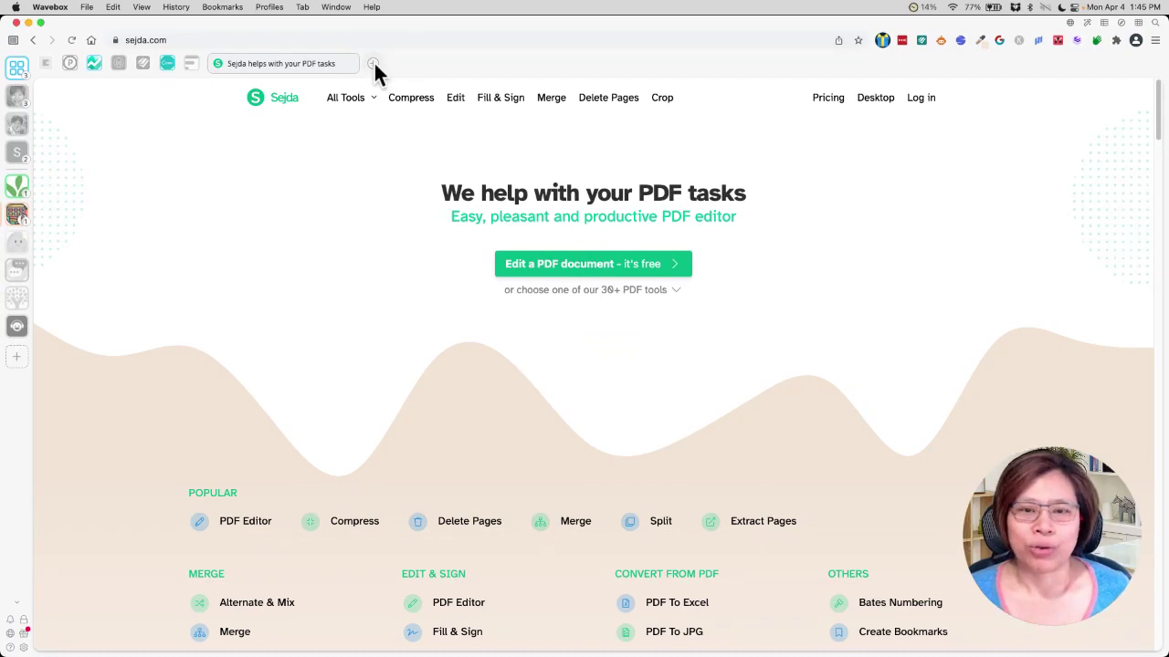
left_click(374, 62)
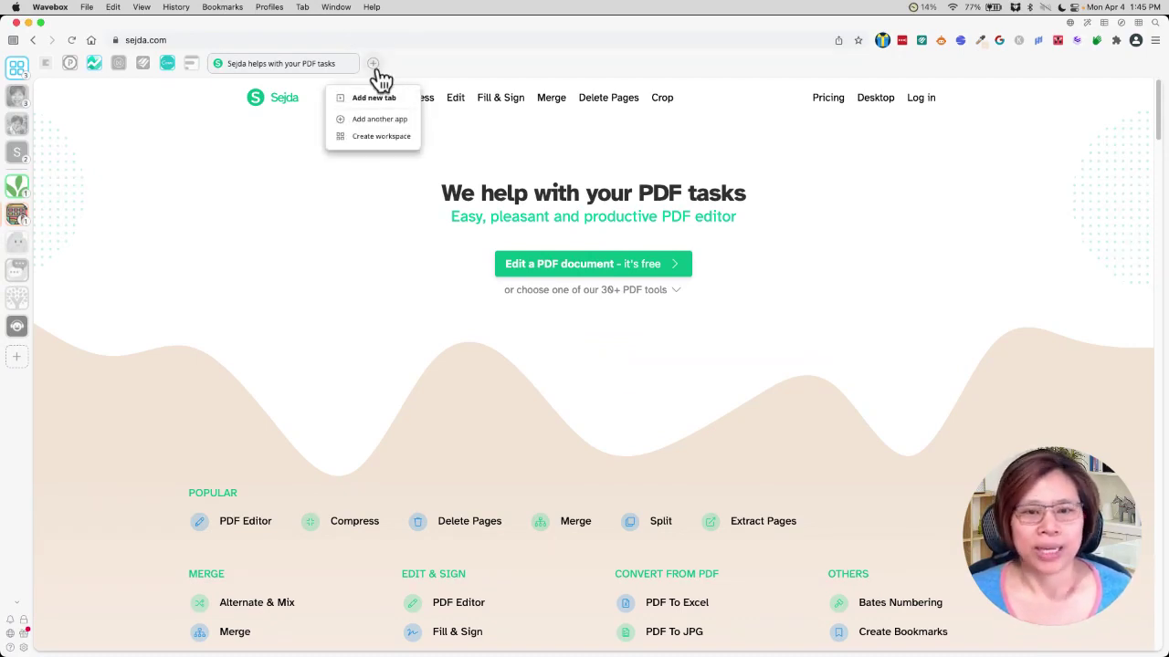
left_click(373, 97)
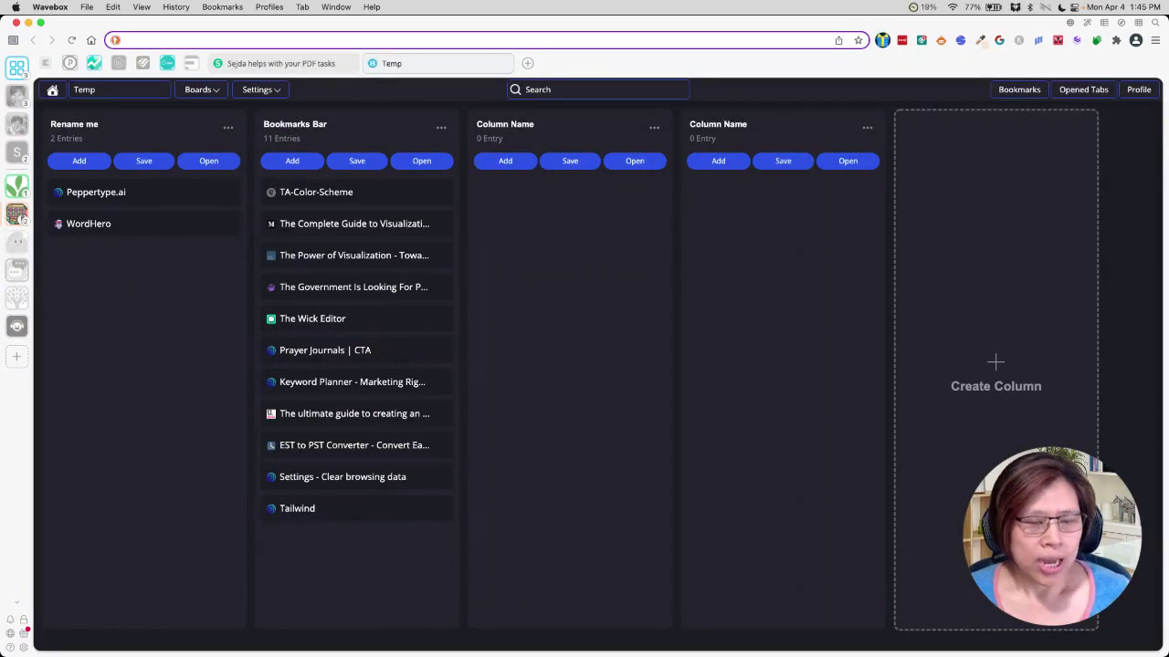
type("thriveanywhere.com/shop/")
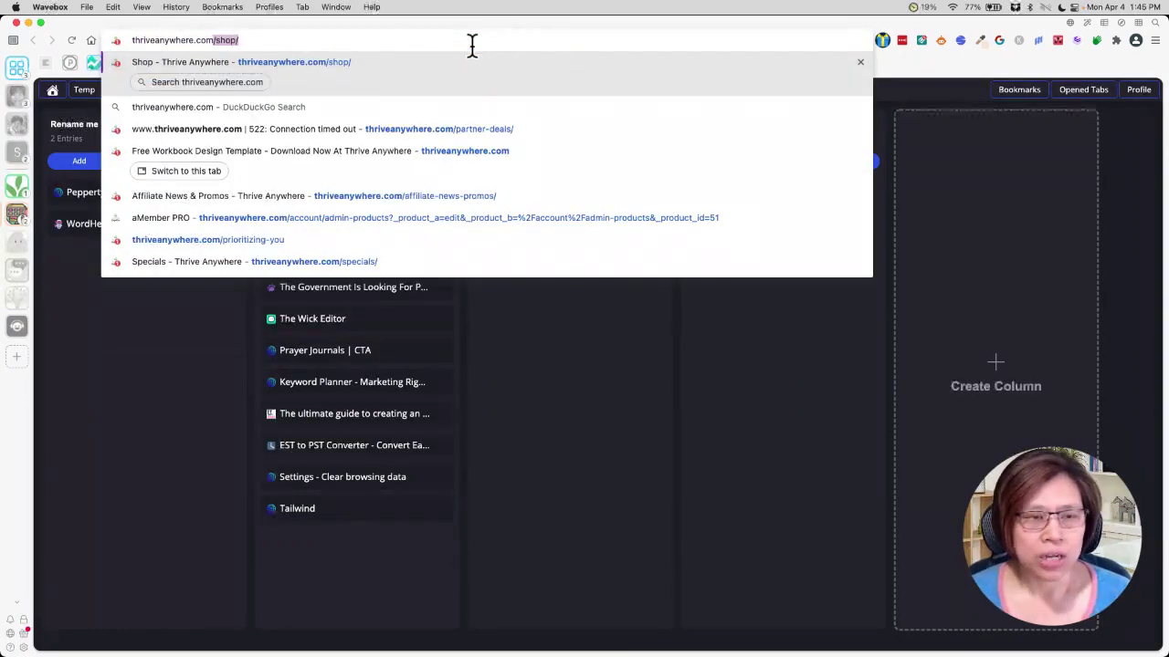
key("Return")
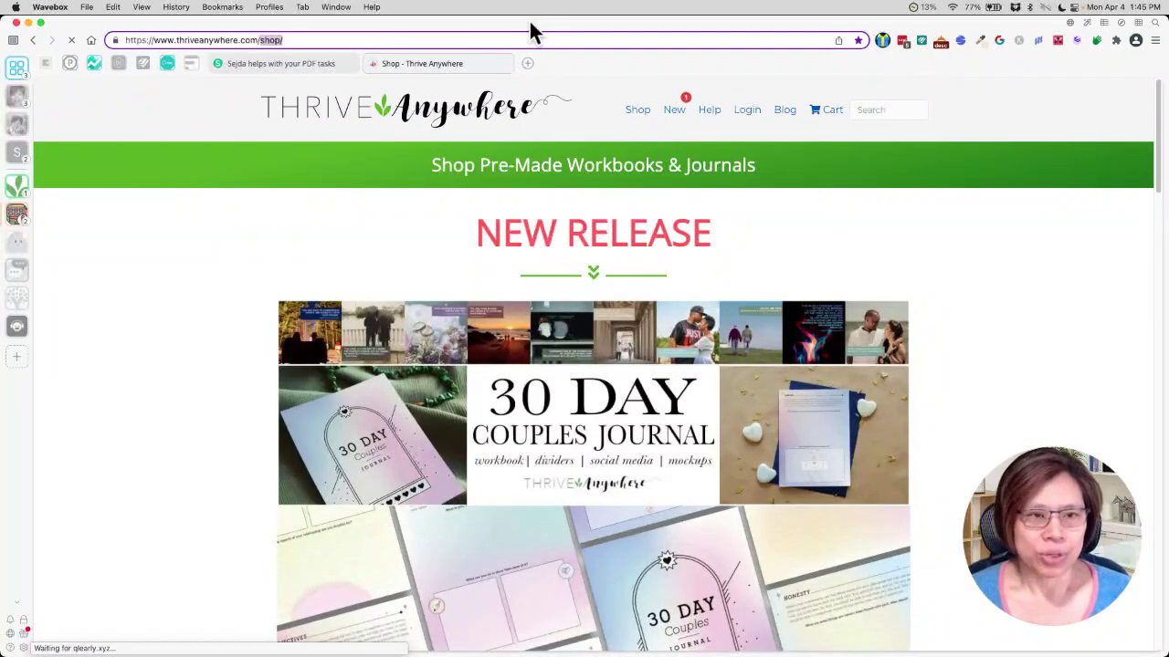
type("f")
key("Return")
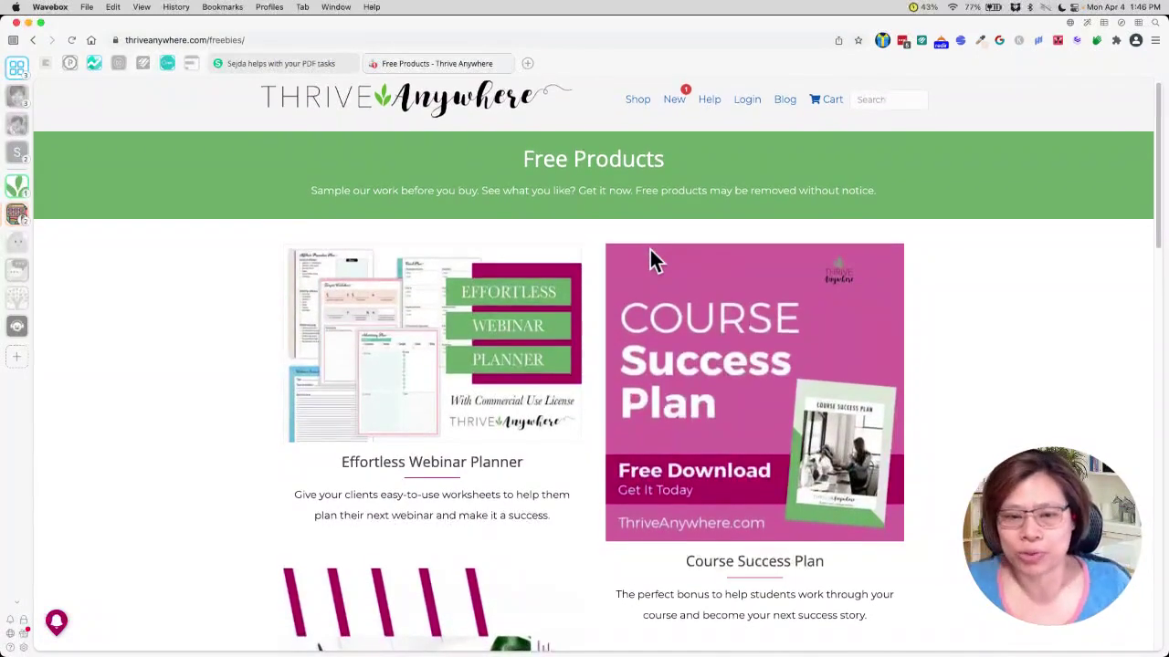
View the One Good Thing A Day product page from the free products list and close its tab
scroll(651, 252, "down", 3)
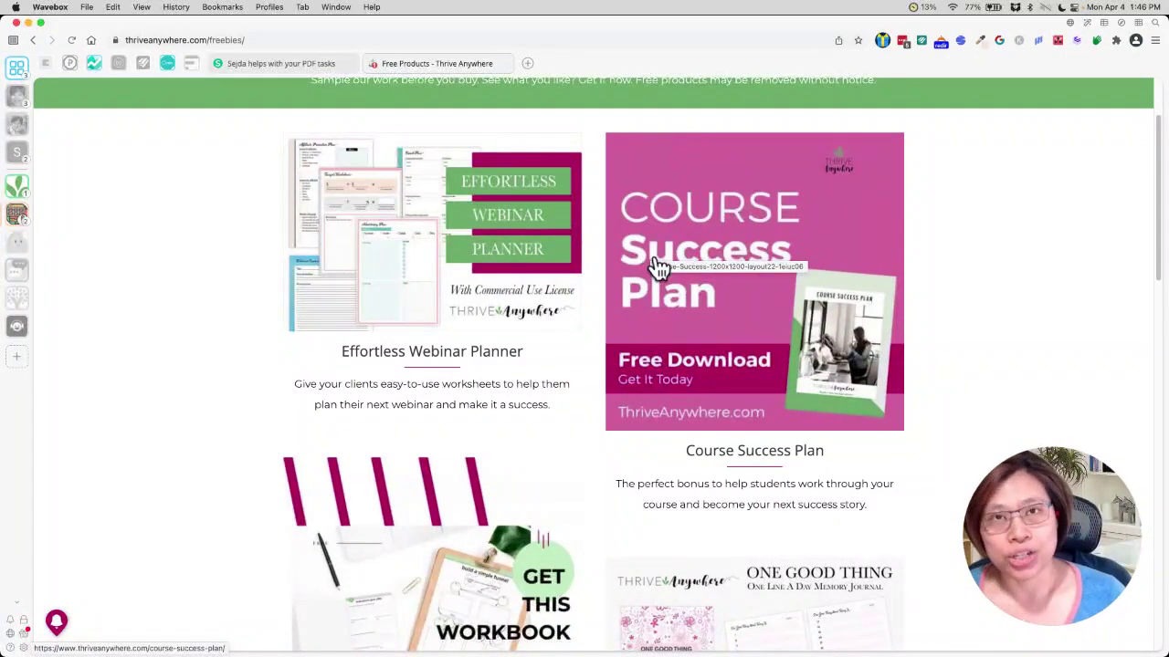
scroll(687, 283, "down", 3)
scroll(691, 292, "down", 5)
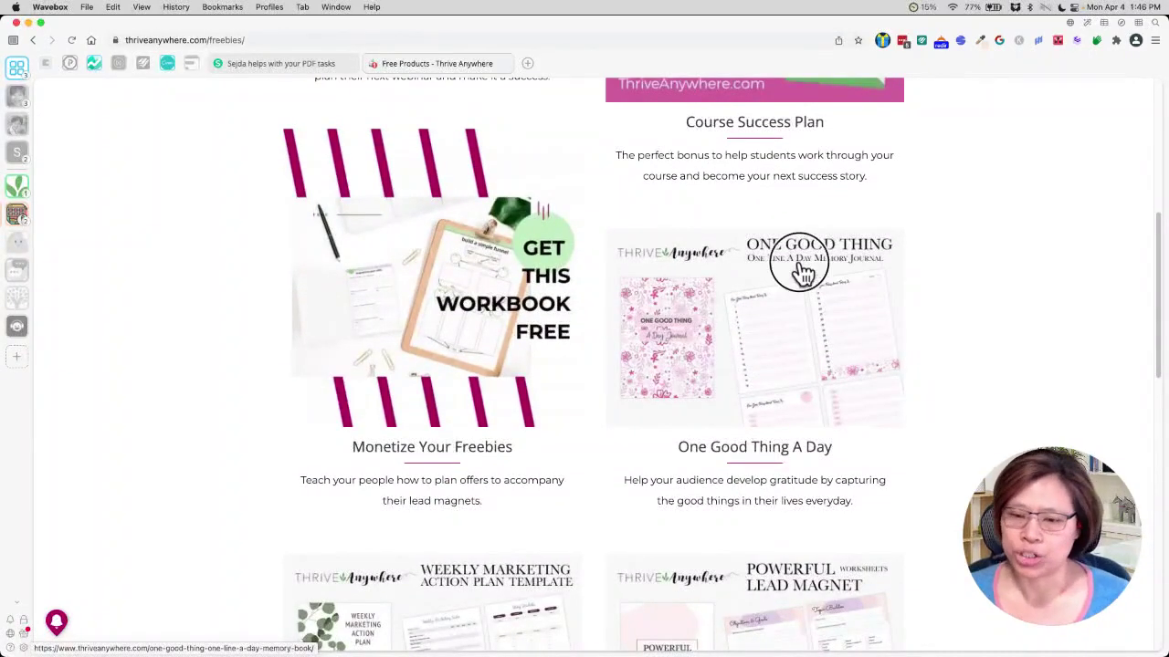
left_click(790, 274)
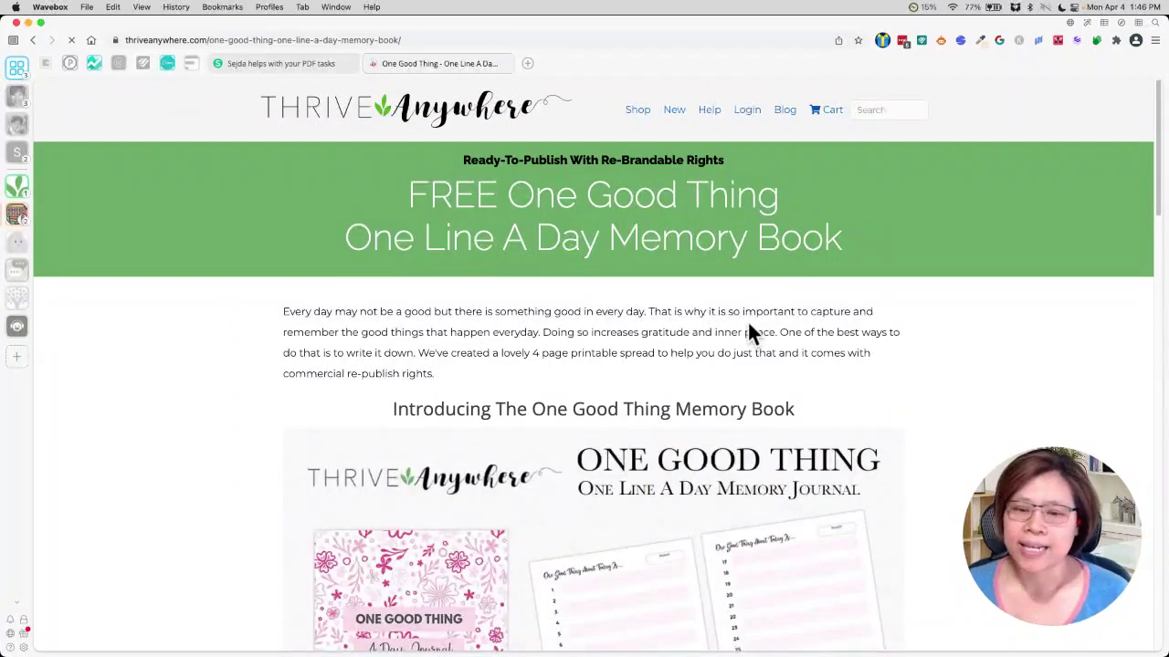
scroll(747, 324, "down", 4)
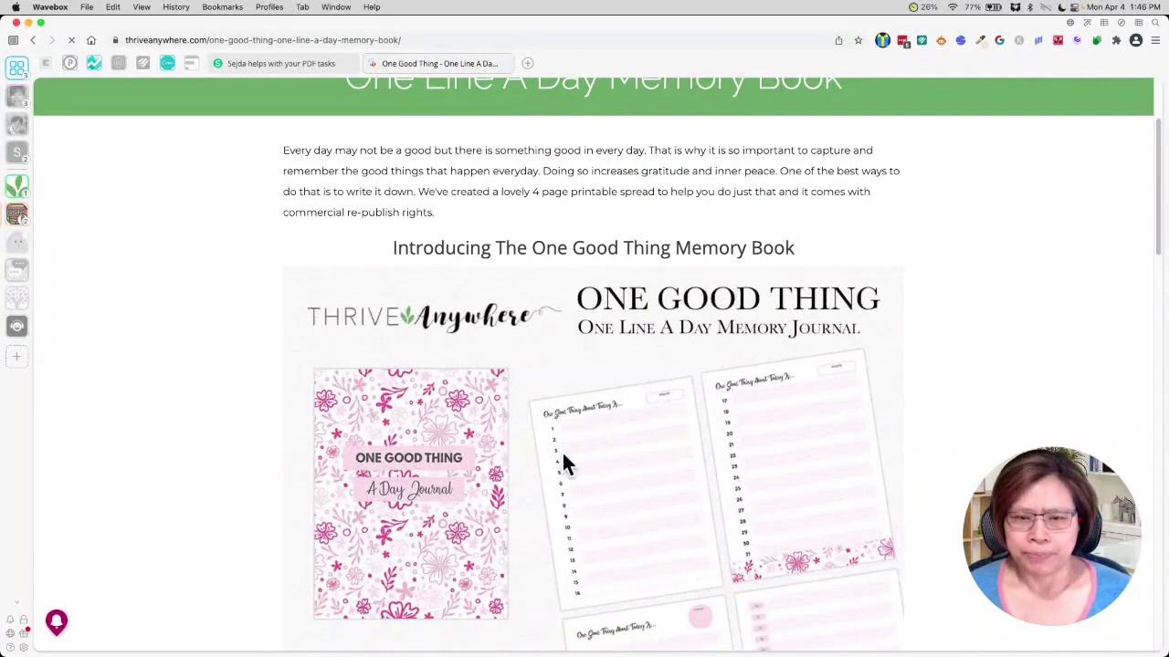
scroll(562, 461, "down", 1)
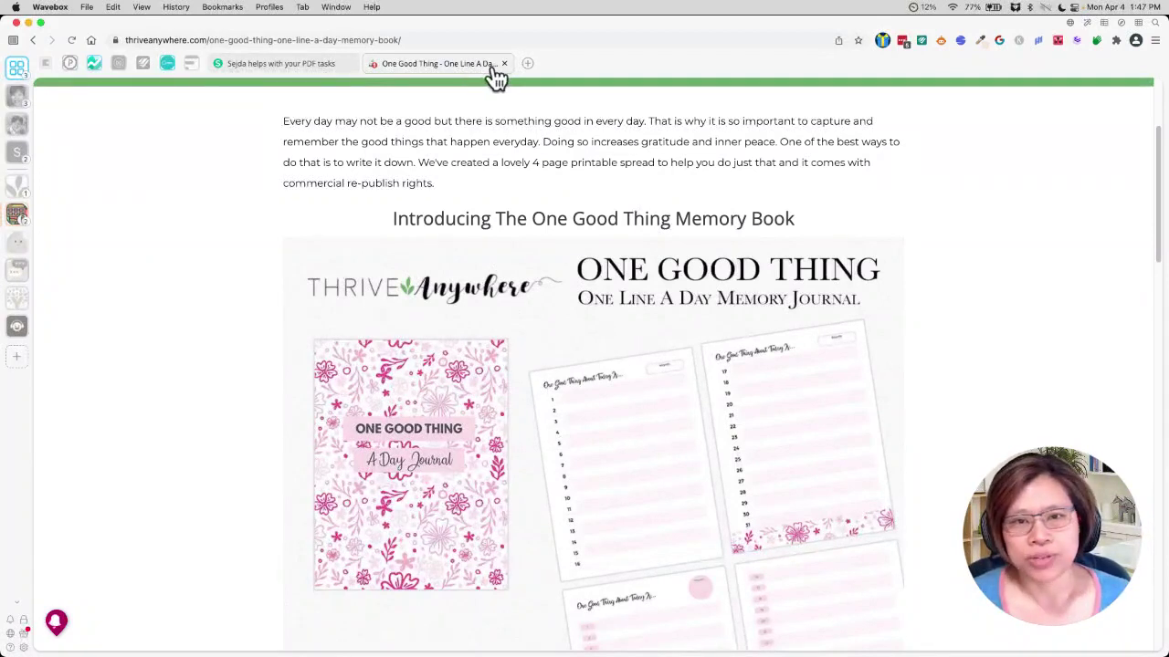
mouse_move(496, 76)
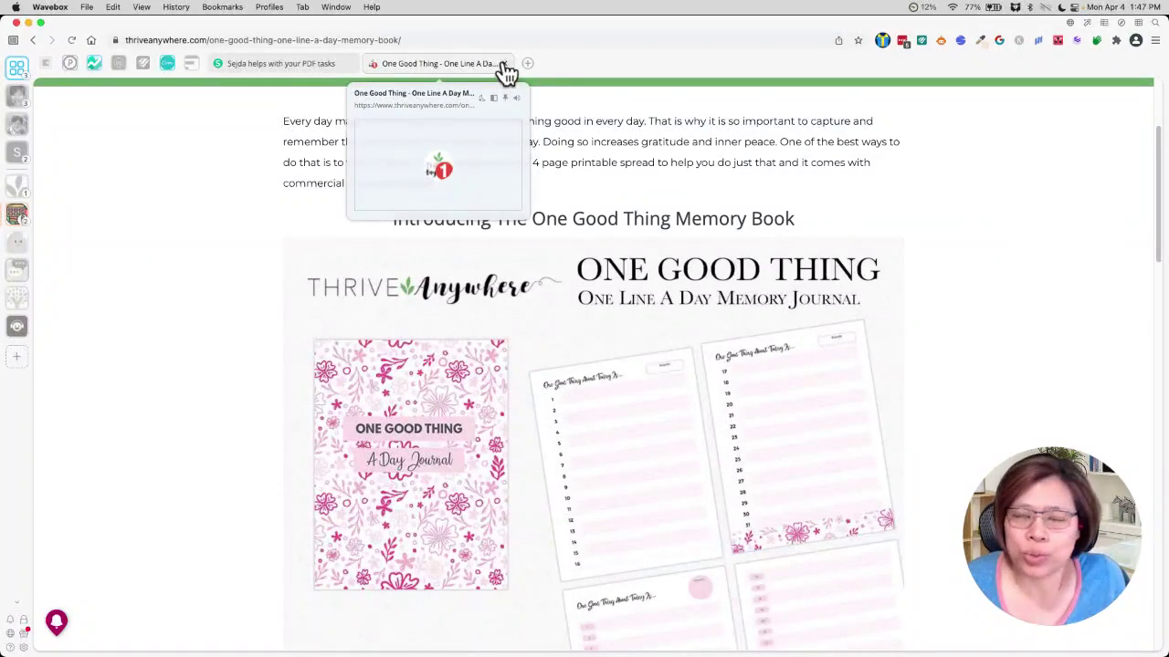
left_click(502, 64)
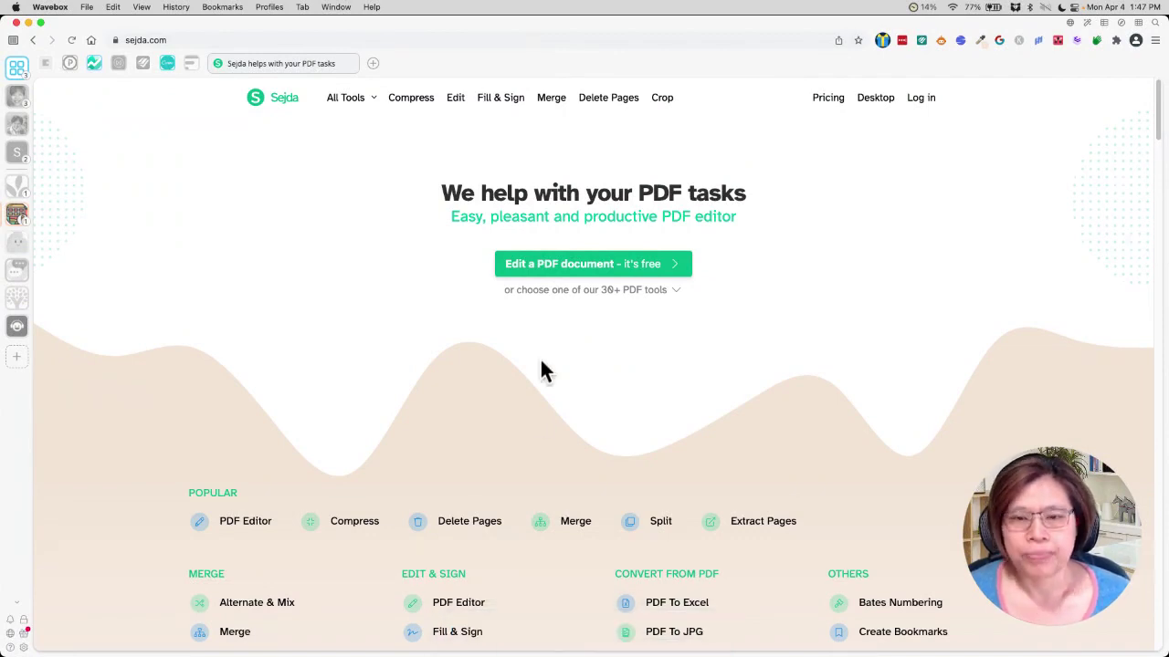
Open Sejda's online PDF editor and upload One-Good-Thing-LTR.pdf from the PDF folder
left_click(577, 273)
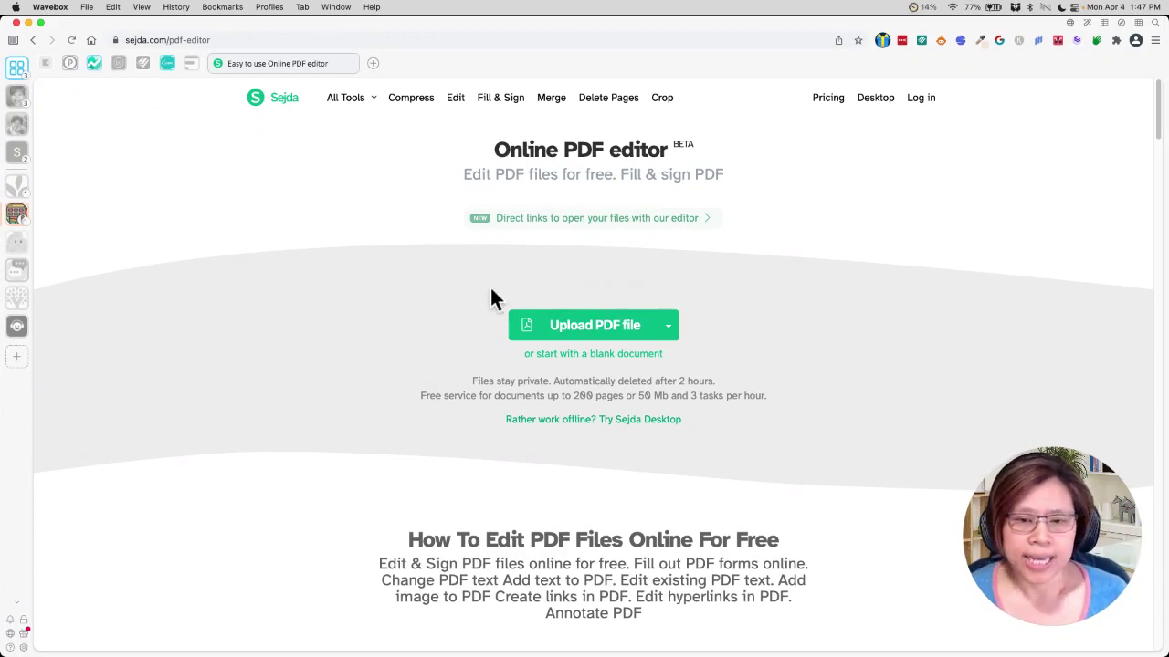
left_click(585, 324)
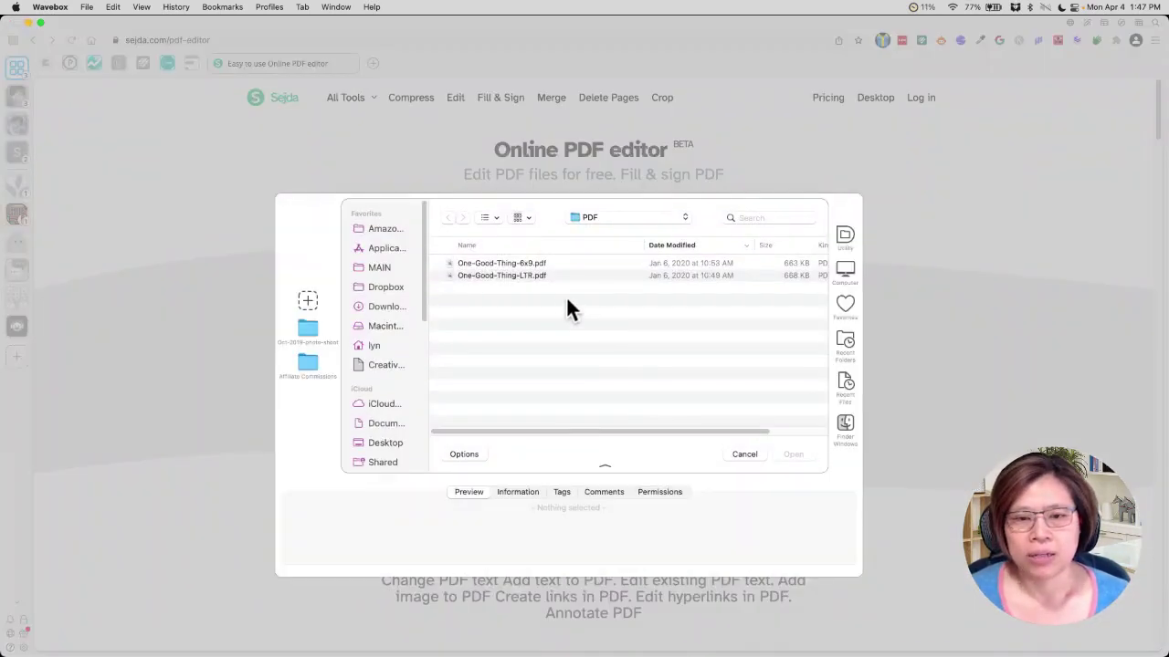
left_click(557, 276)
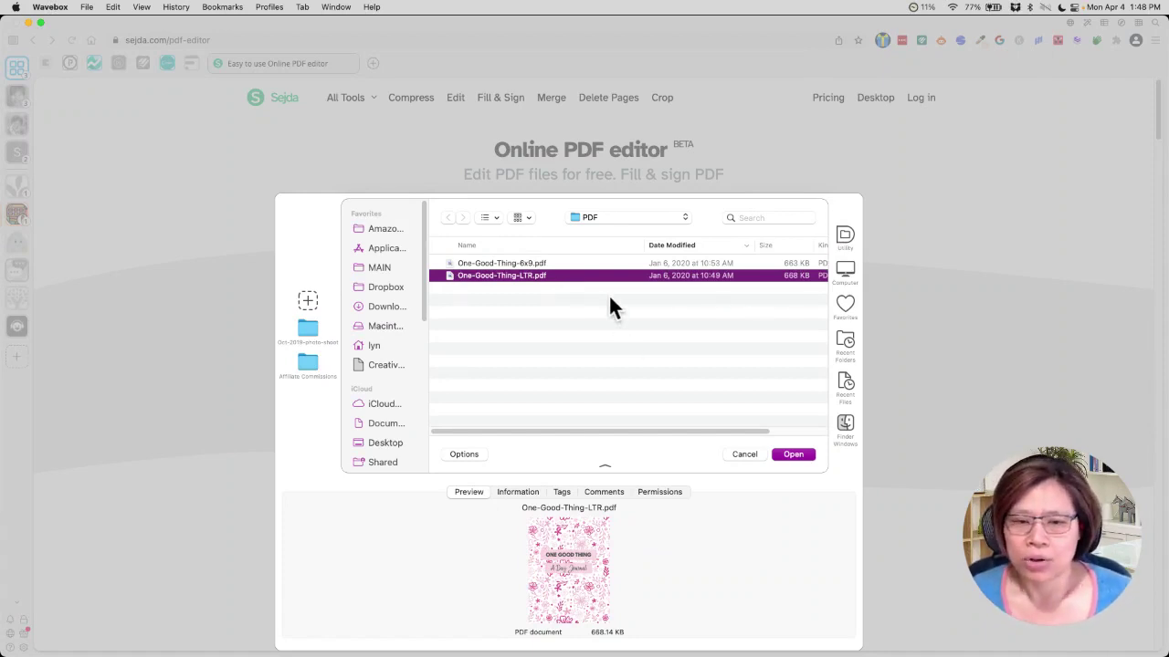
left_click(791, 455)
Place the DRAFT stamp image on the lower part of the cover page, centred between the edges
scroll(706, 388, "down", 2)
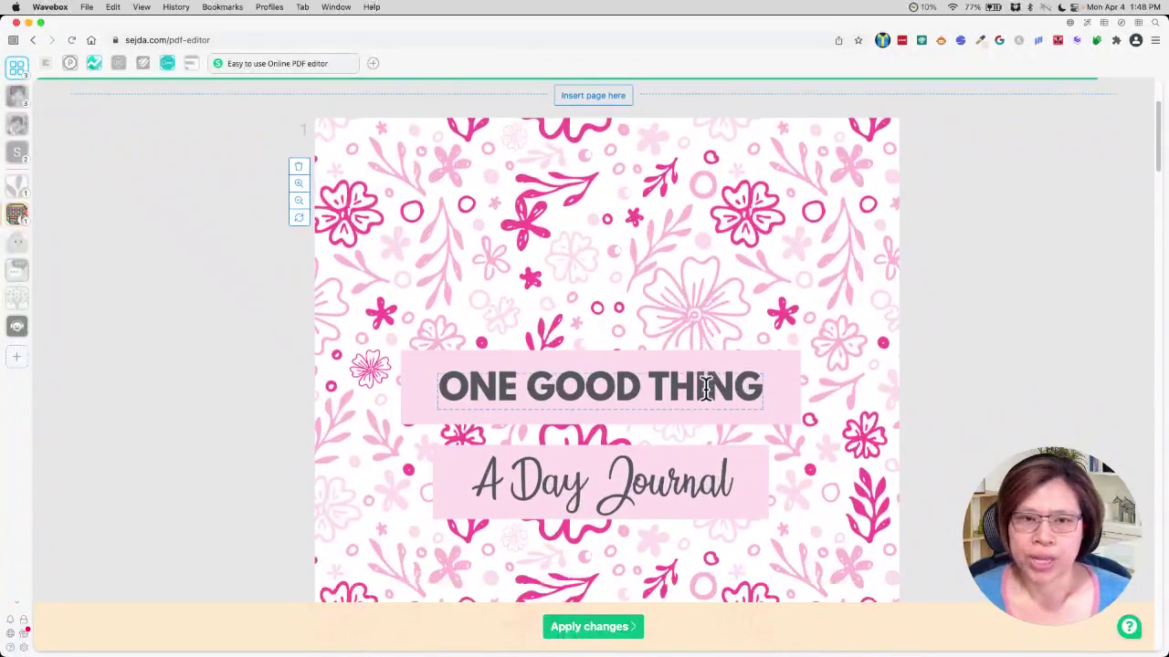
scroll(706, 388, "down", 1)
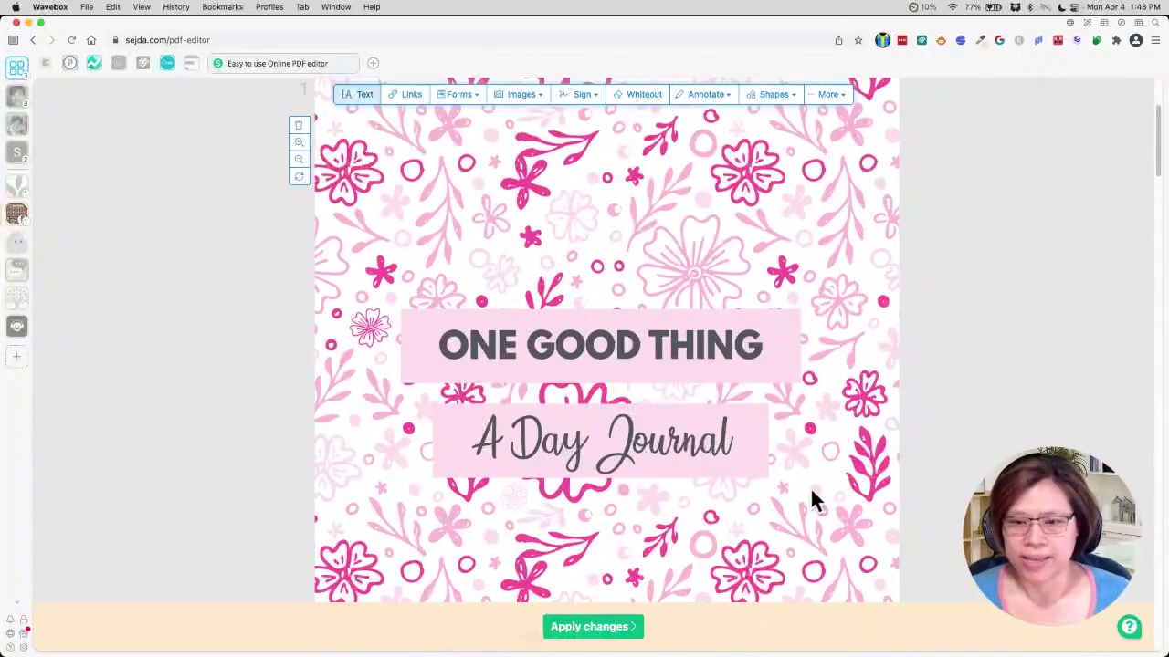
scroll(815, 475, "down", 10)
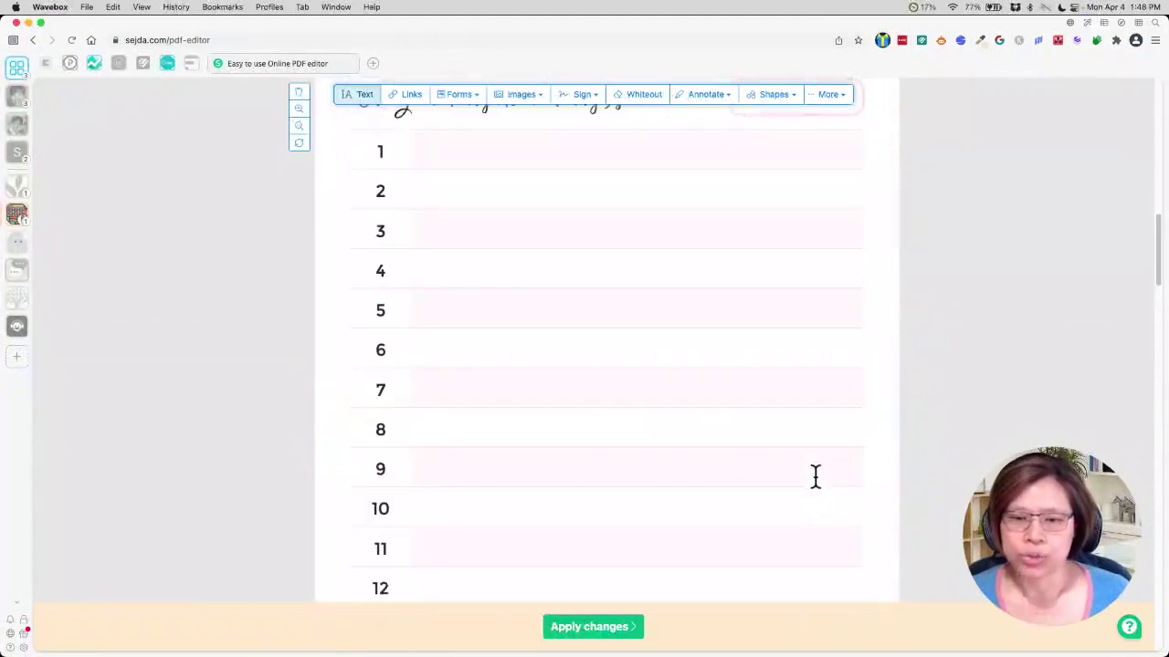
scroll(815, 475, "up", 5)
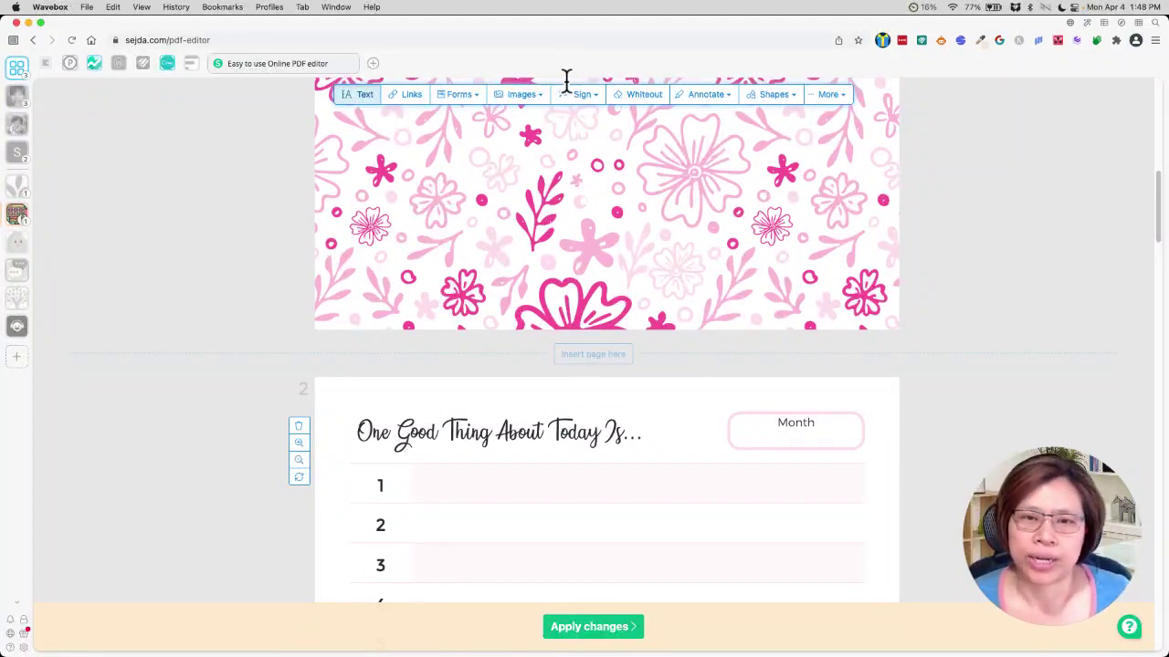
left_click(544, 98)
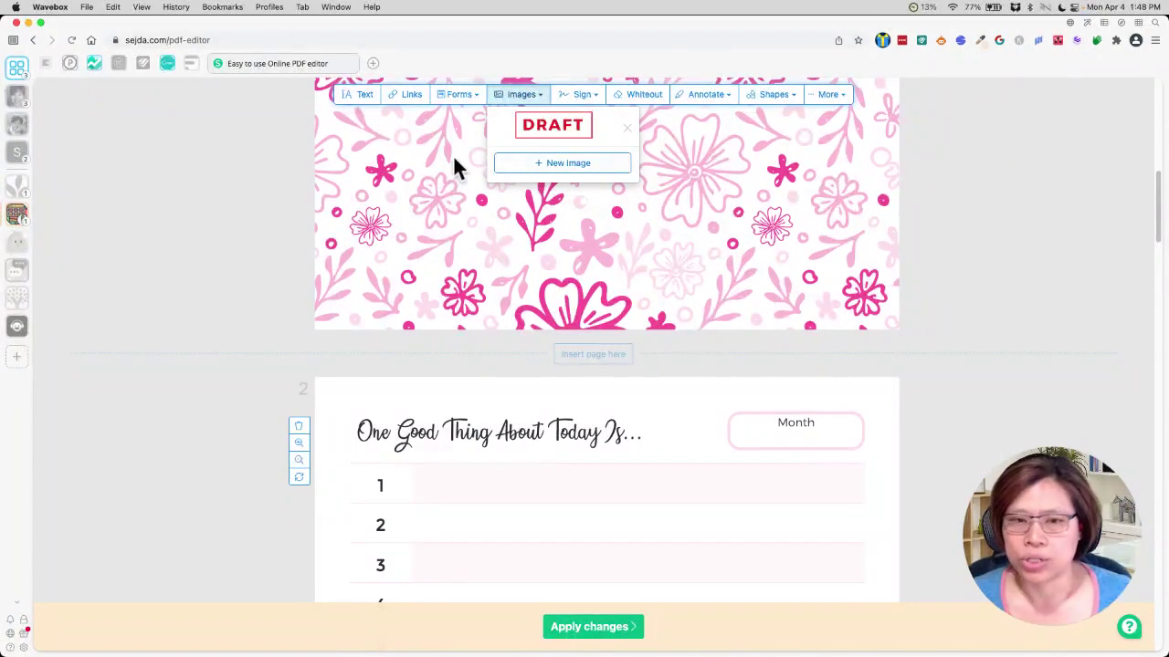
left_click_drag(525, 126, 547, 245)
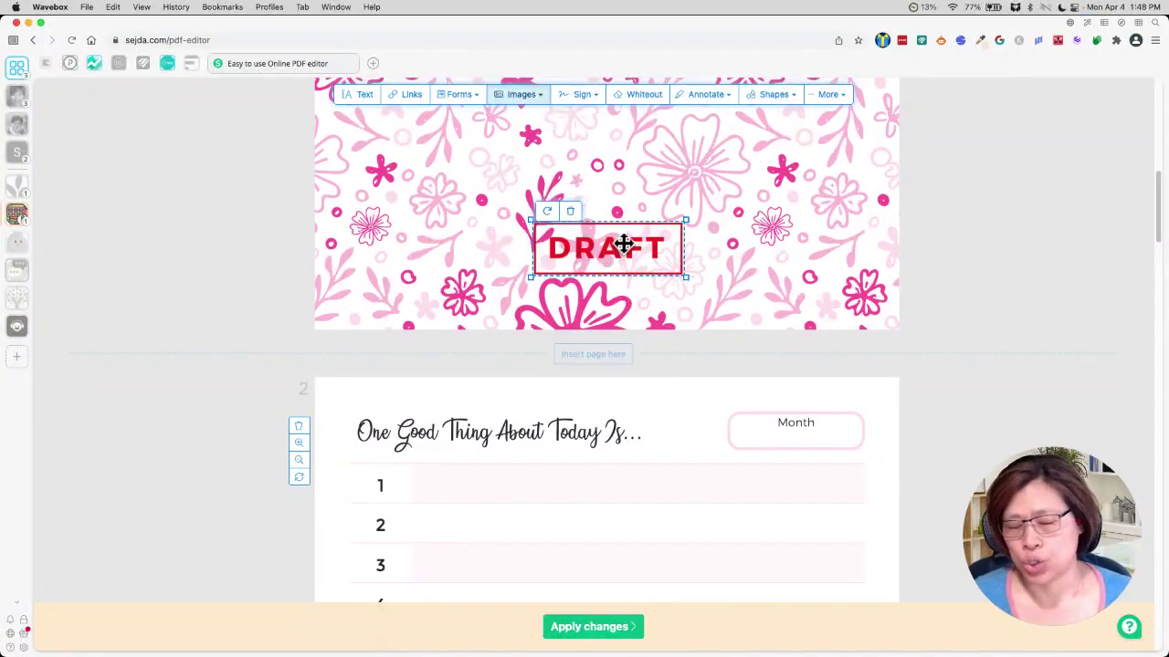
Add a single-line text form field on page 2 and resize it to fit inside the Month box, below its label
scroll(576, 399, "down", 5)
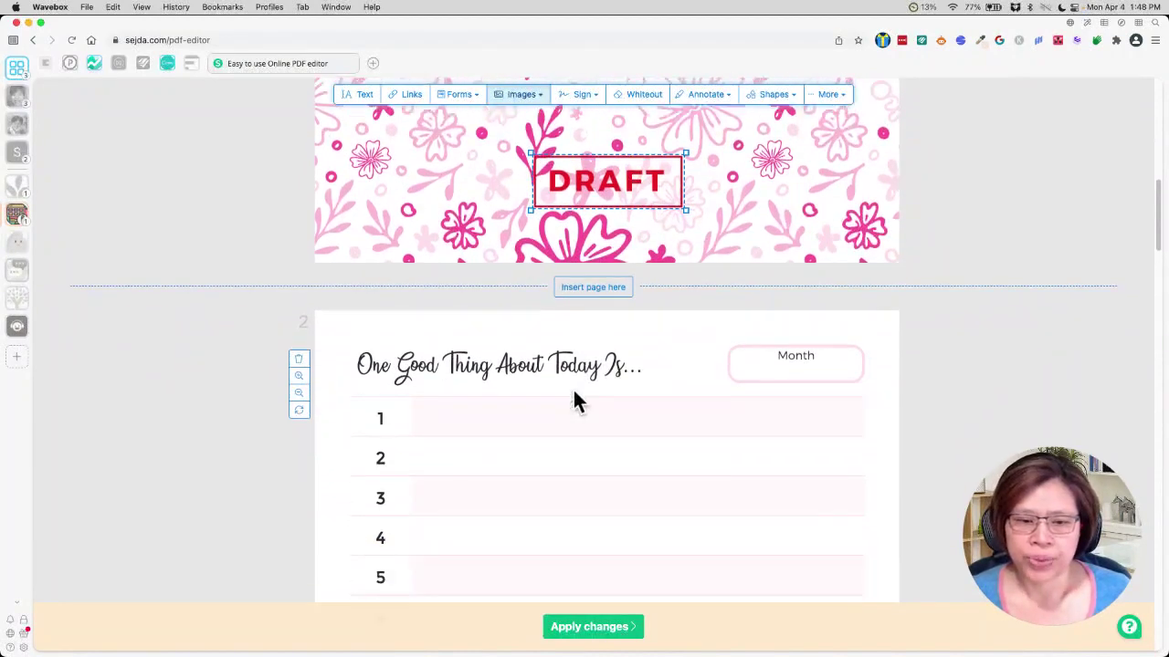
scroll(576, 399, "down", 1)
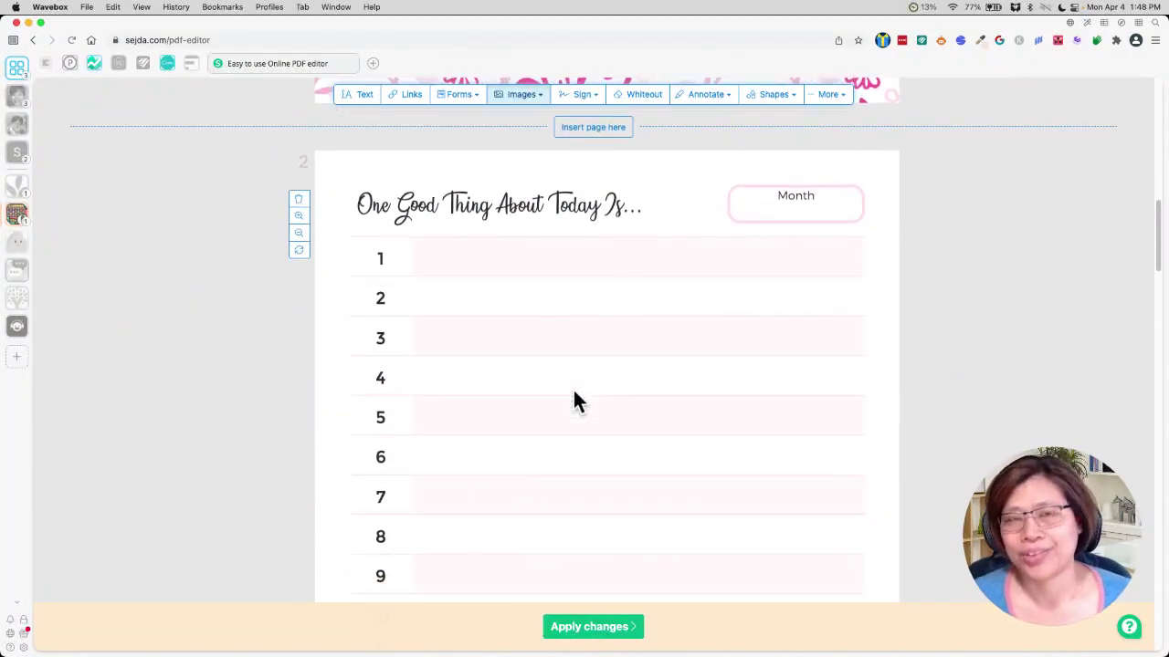
left_click(461, 100)
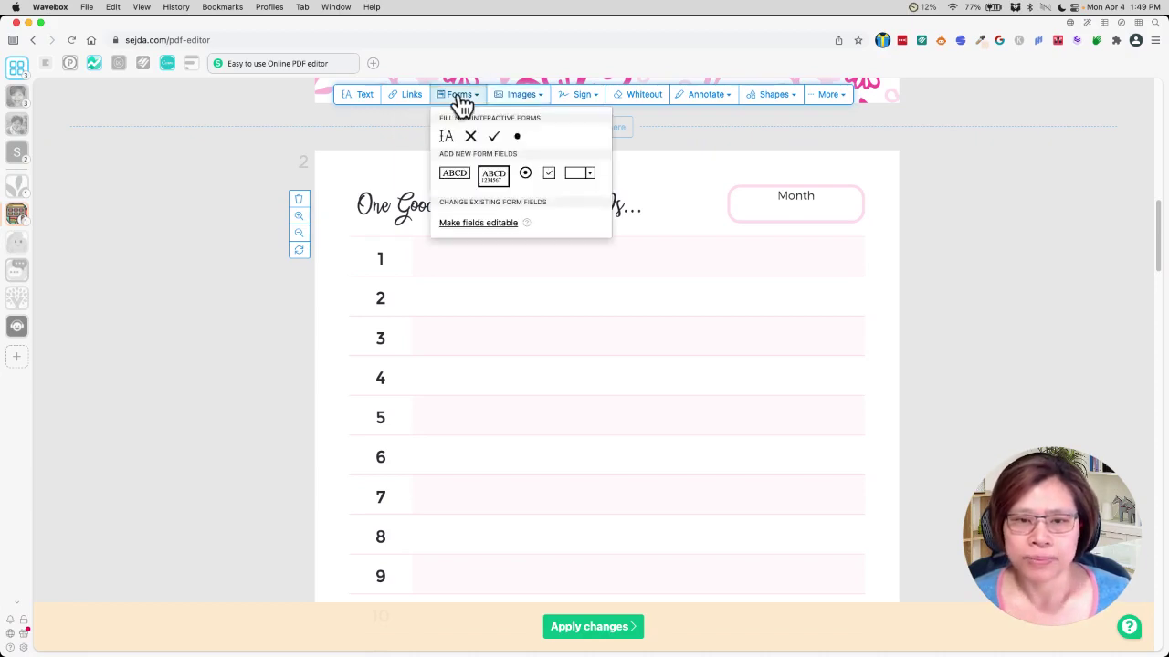
left_click(455, 181)
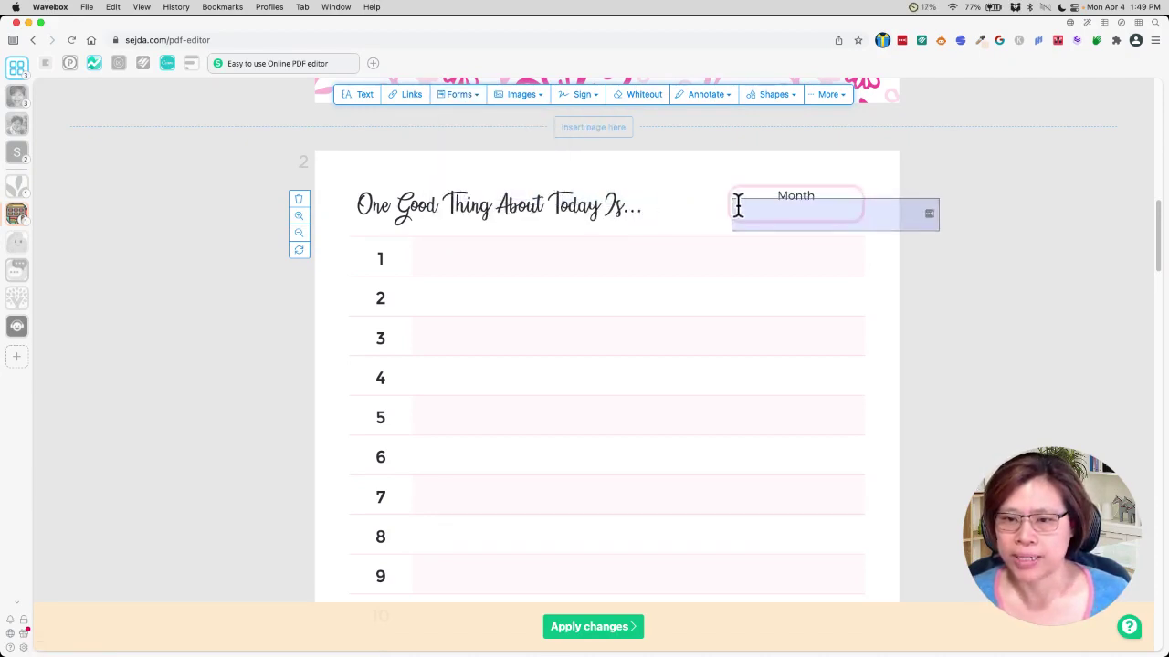
left_click(738, 207)
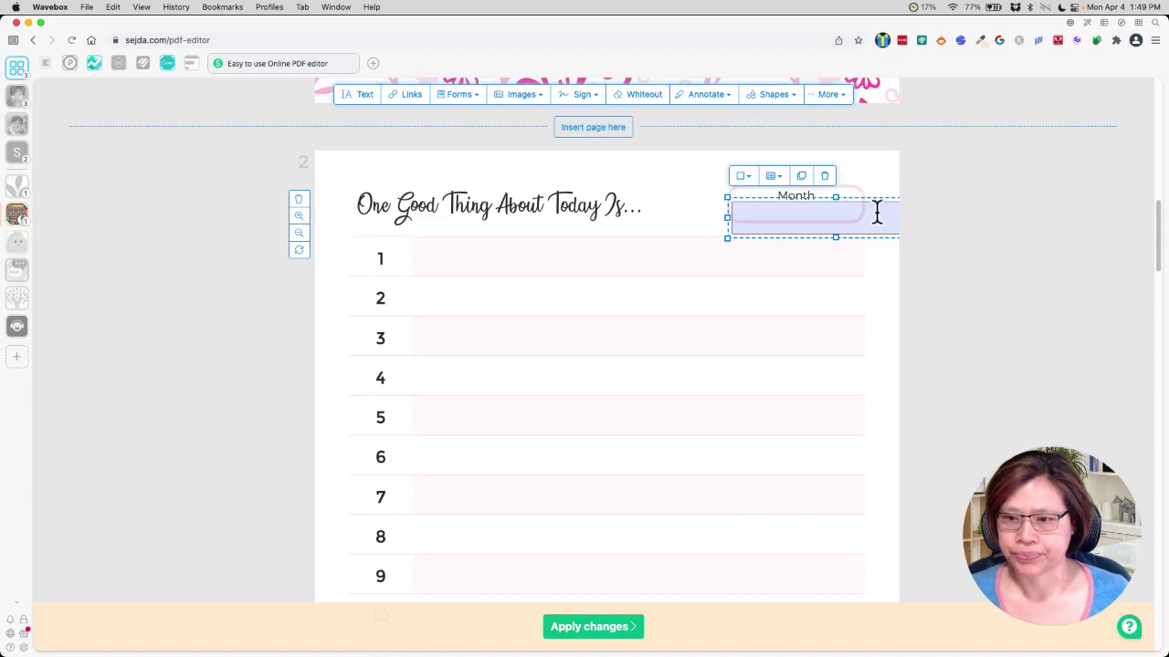
left_click_drag(883, 195, 827, 201)
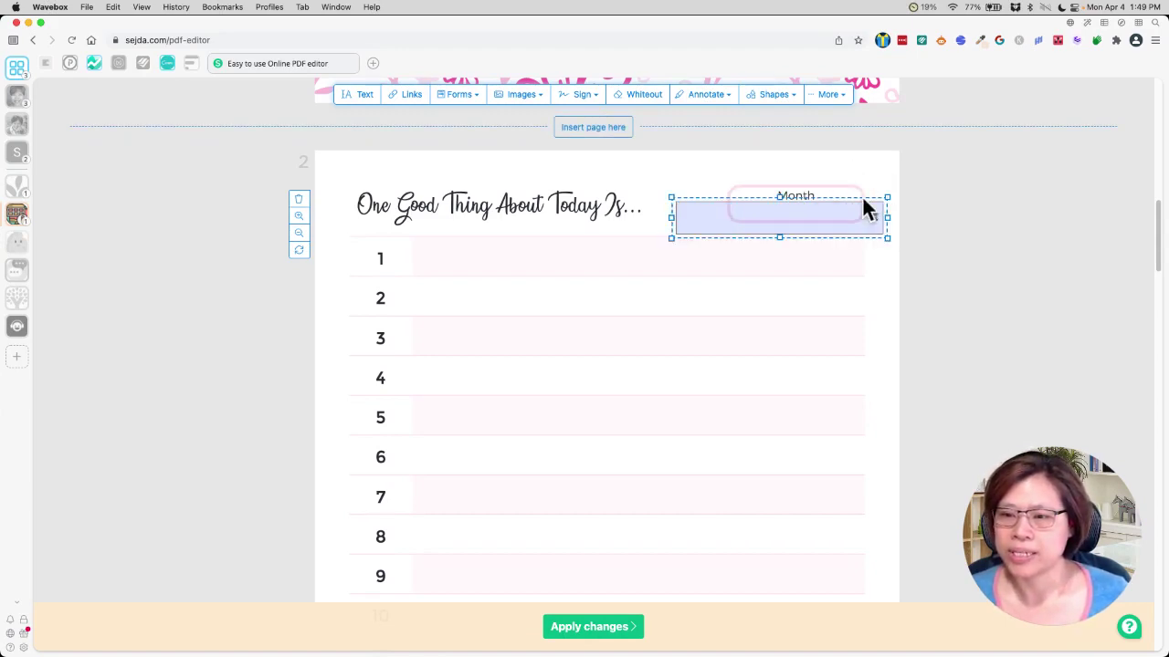
left_click_drag(866, 201, 840, 206)
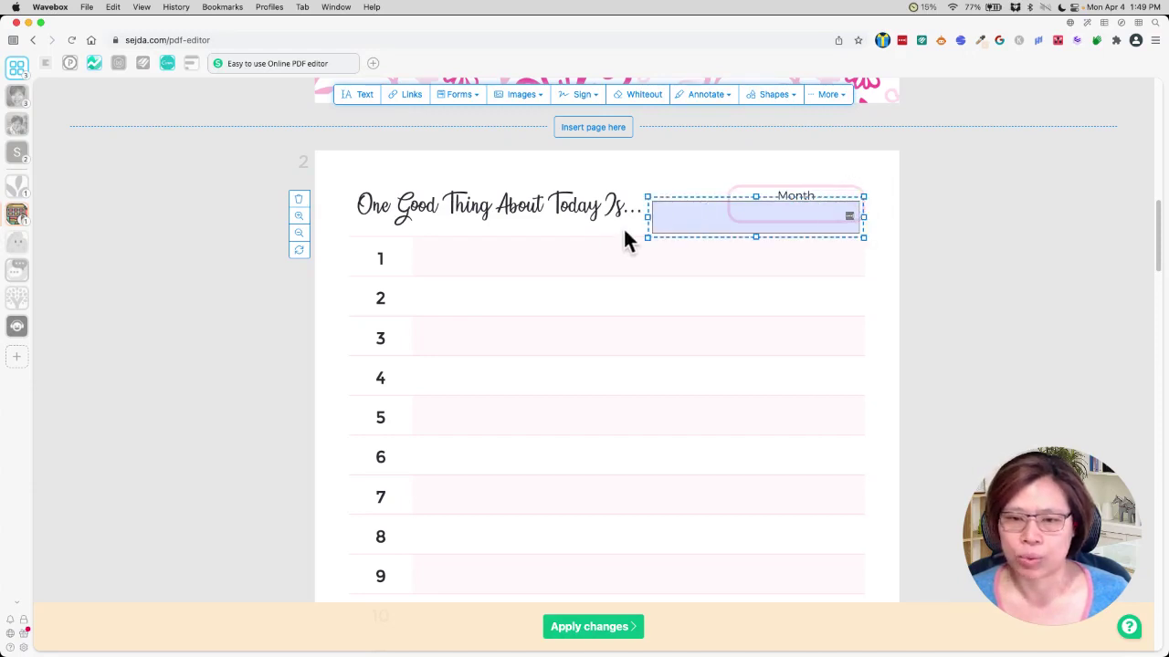
left_click_drag(646, 239, 752, 223)
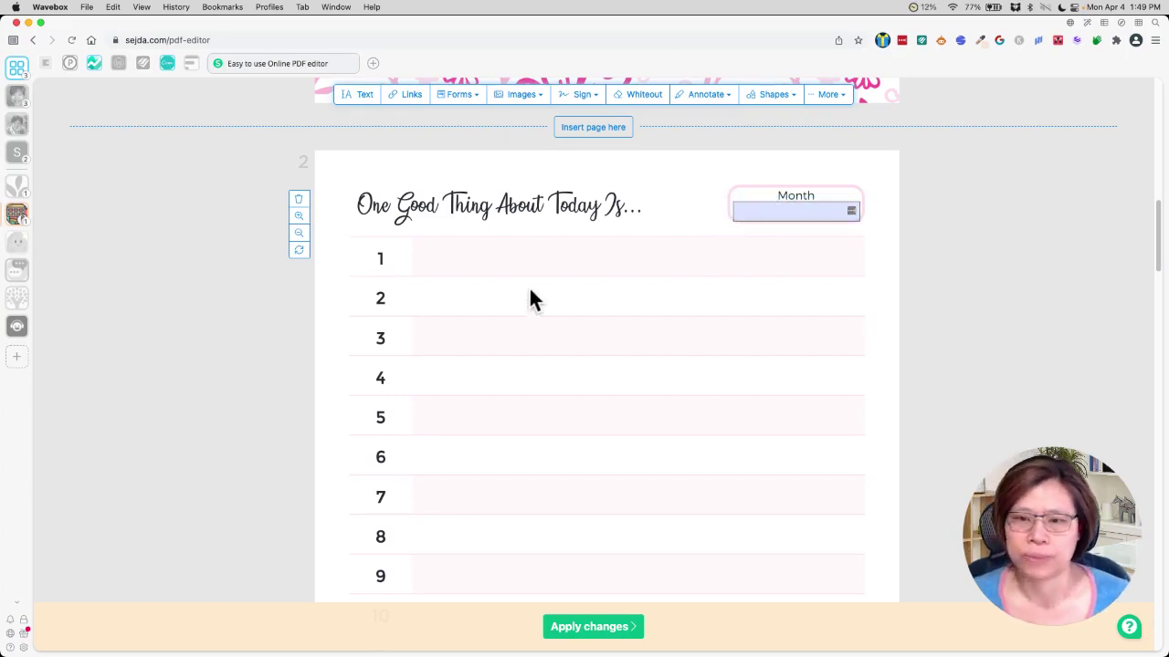
Add a multi-line text form field on row 1 of page 2 and resize it to fill the shaded row
left_click(454, 101)
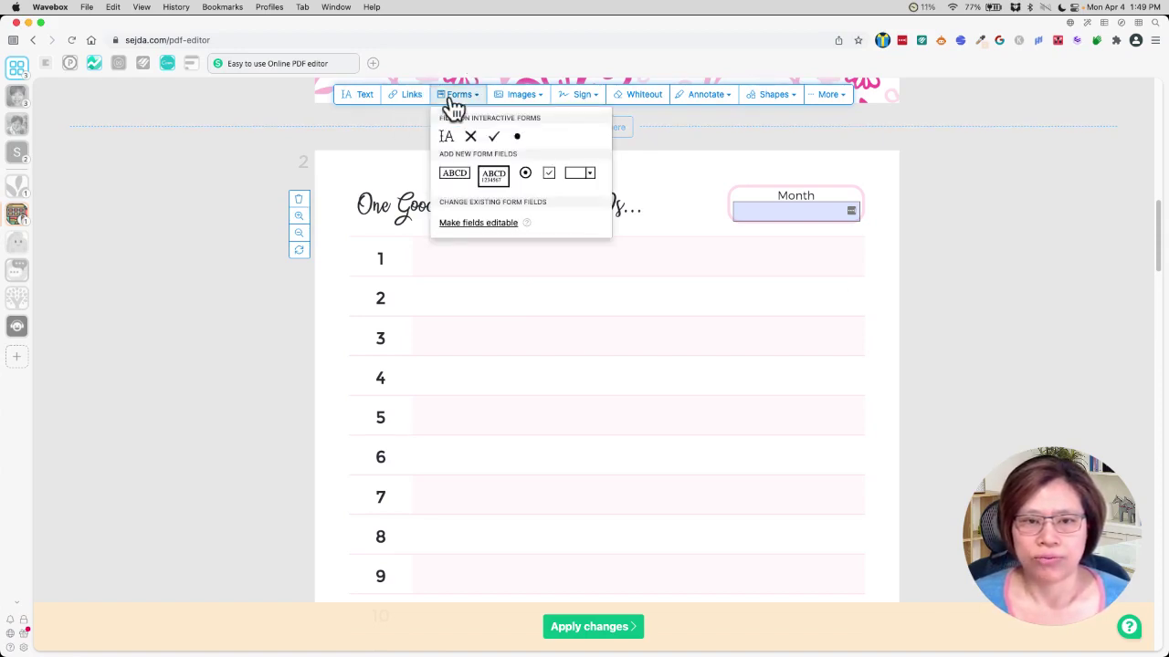
left_click(496, 181)
left_click_drag(495, 181, 426, 256)
left_click(423, 257)
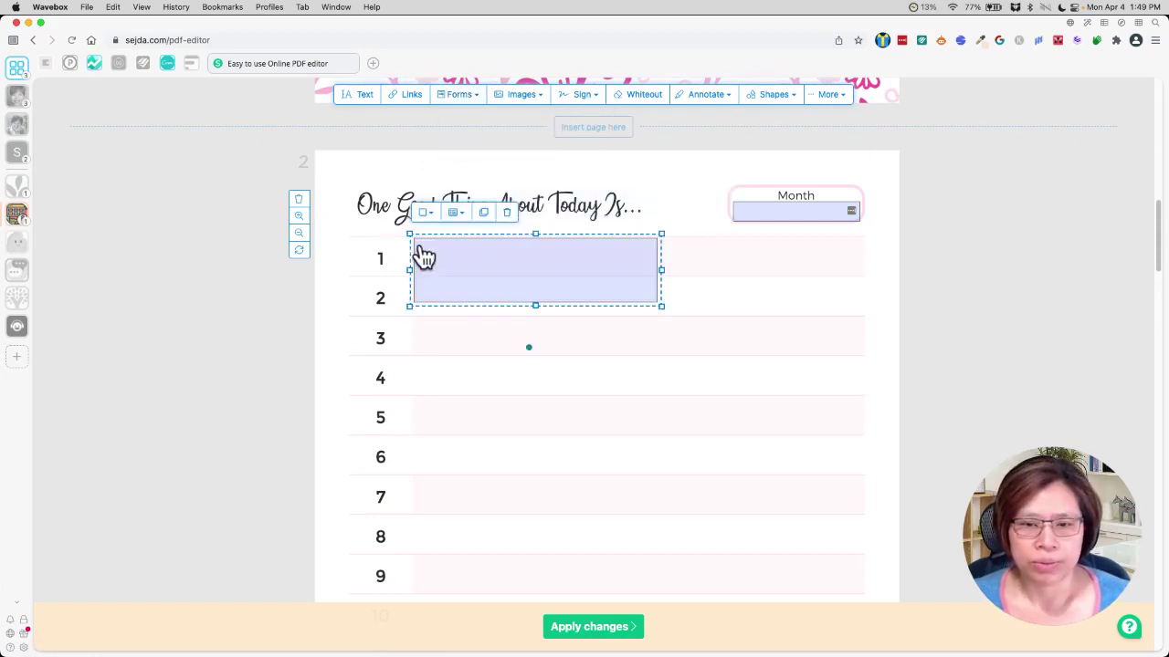
left_click_drag(664, 270, 868, 259)
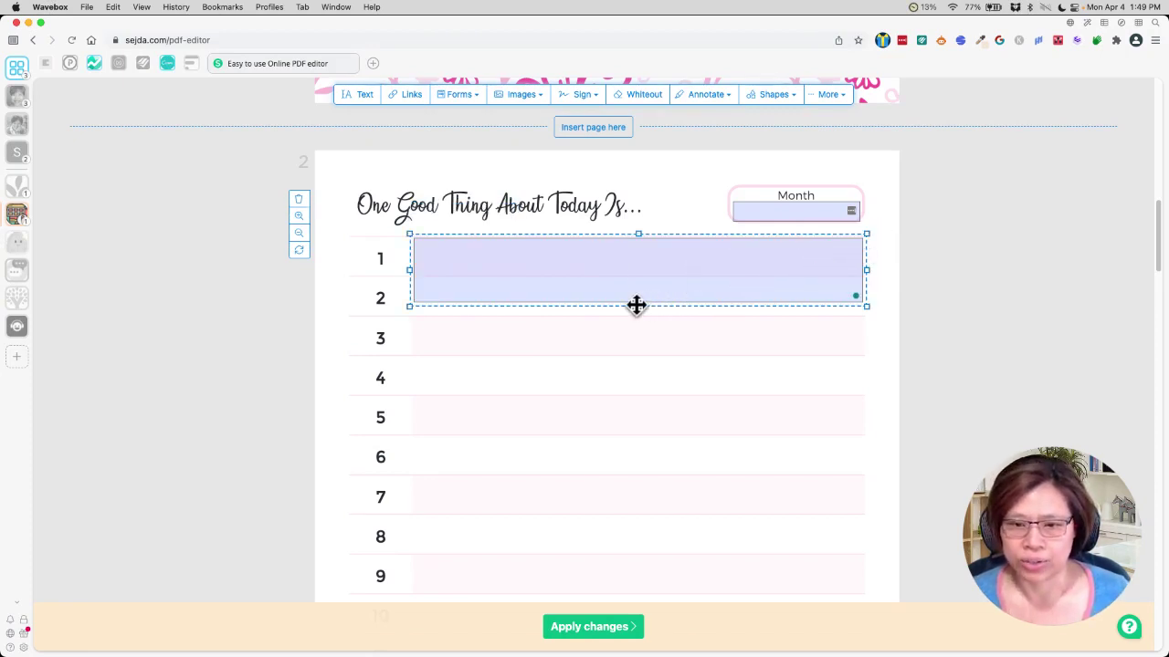
left_click_drag(637, 306, 639, 280)
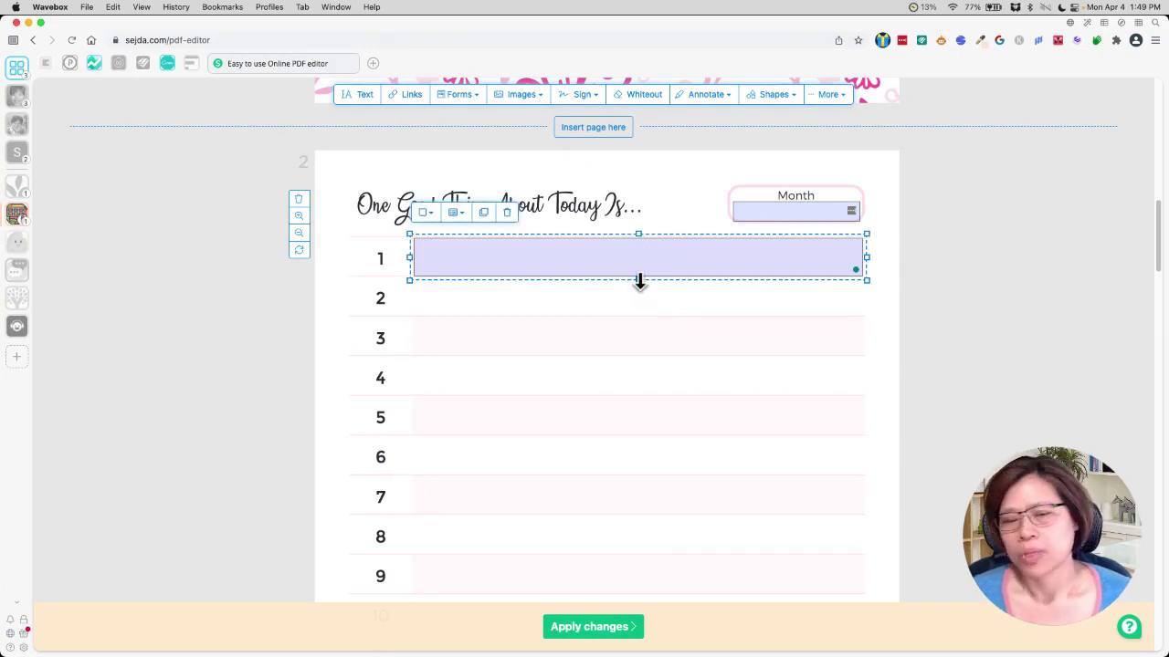
Try to sample the row 1 form field's border colour from the cover artwork, and set it to a red swatch instead
left_click(427, 216)
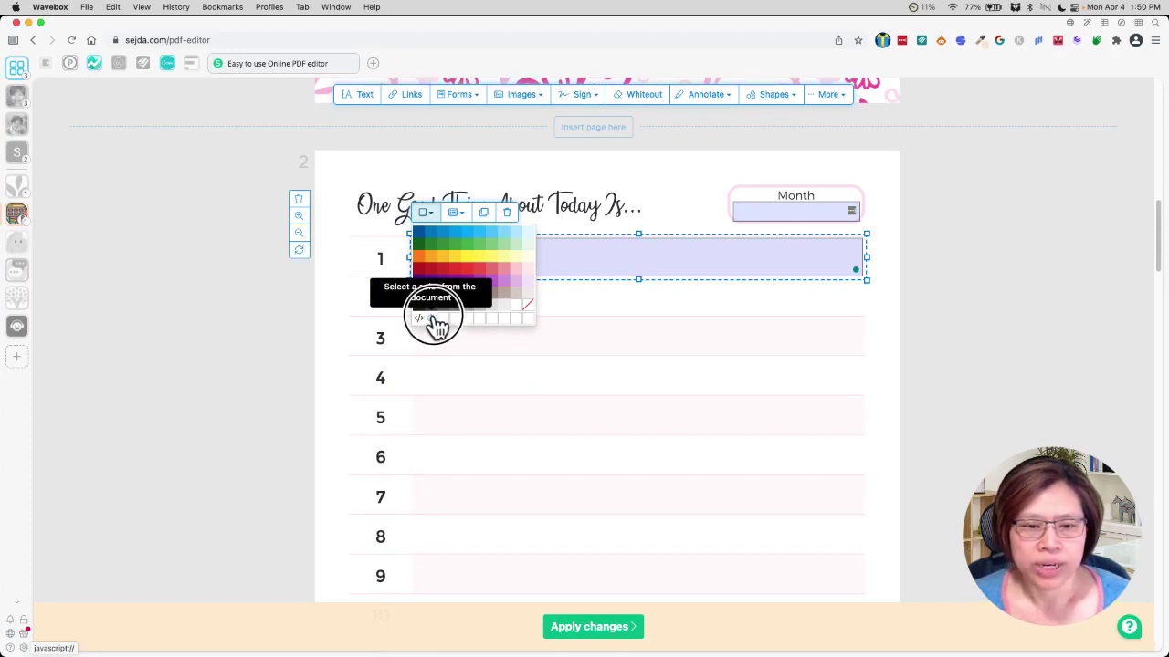
scroll(472, 268, "up", 2)
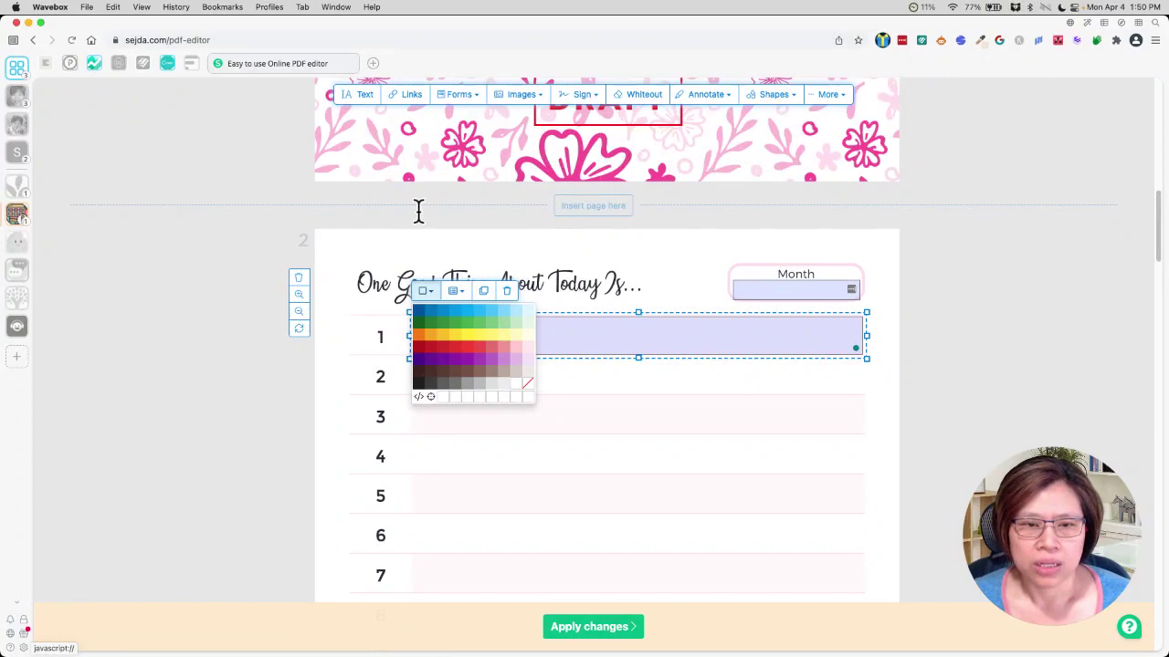
left_click(425, 398)
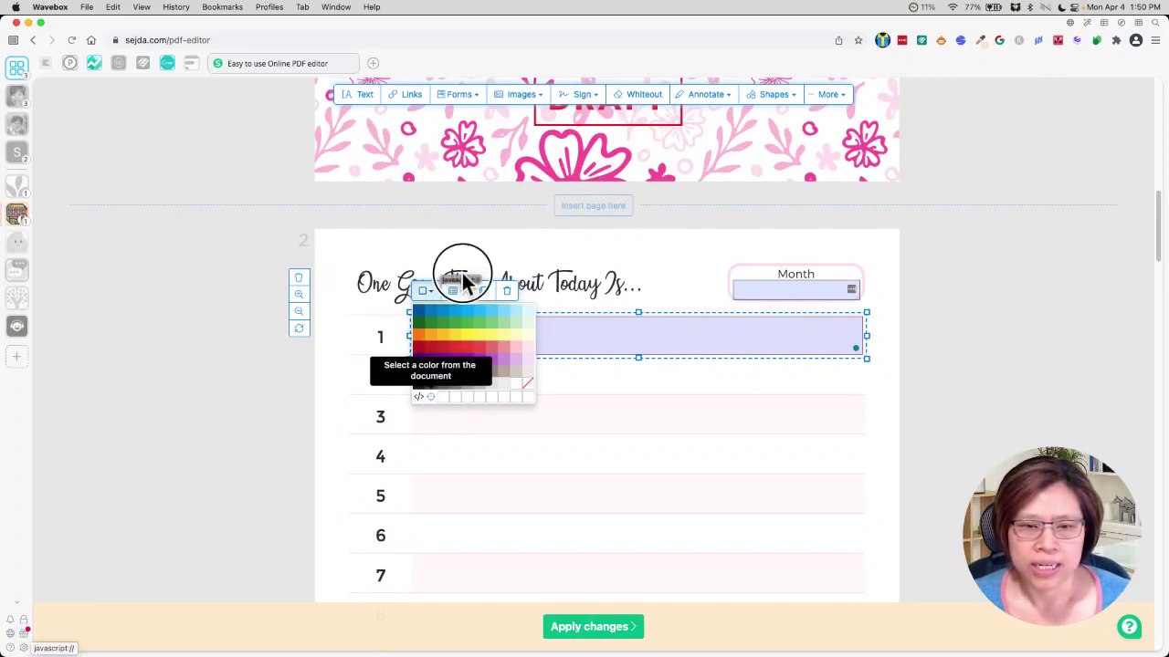
left_click(549, 167)
left_click(430, 402)
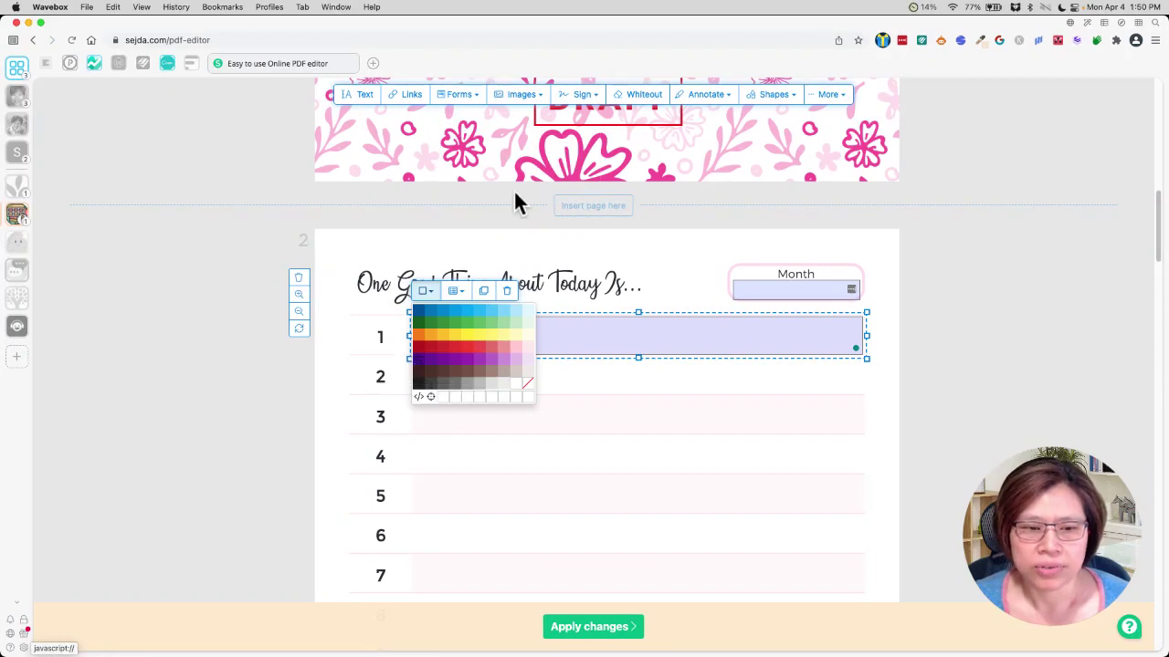
left_click(548, 173)
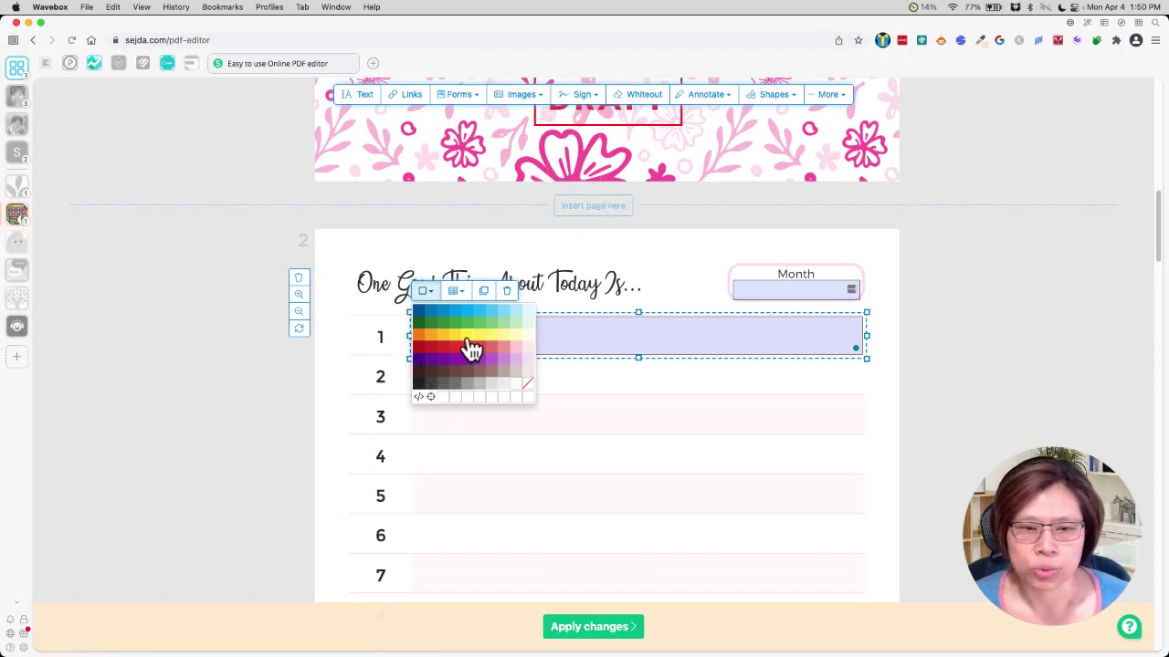
left_click(481, 350)
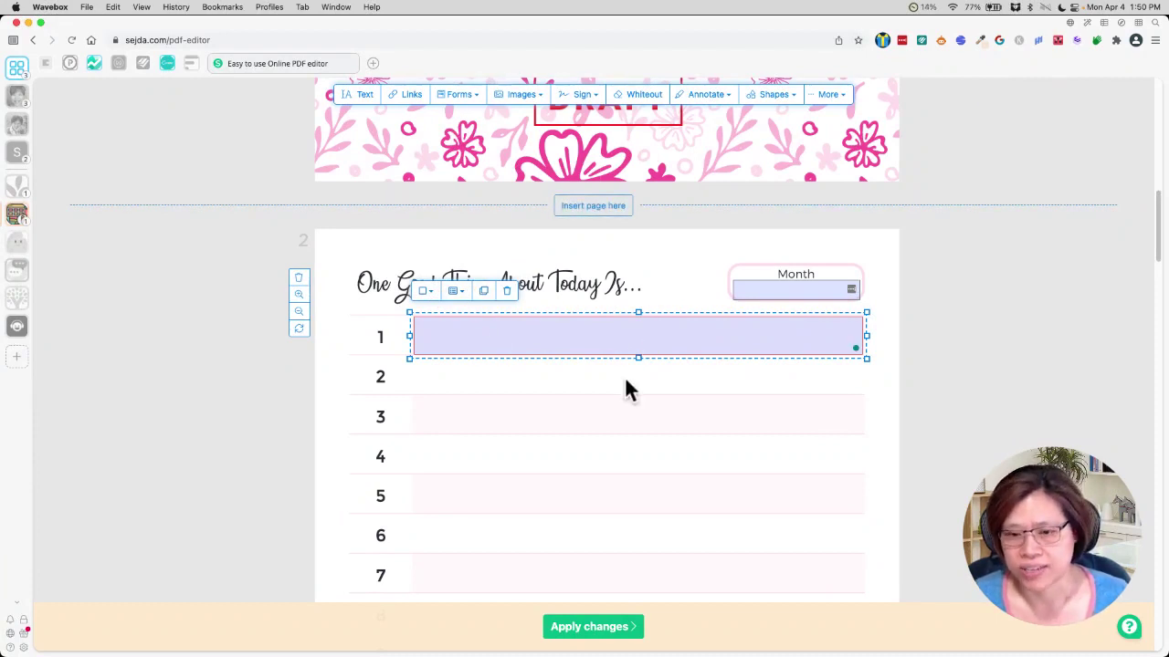
Look through the numbered rows on the following journal pages and return to the form fields on page 2
scroll(620, 500, "down", 10)
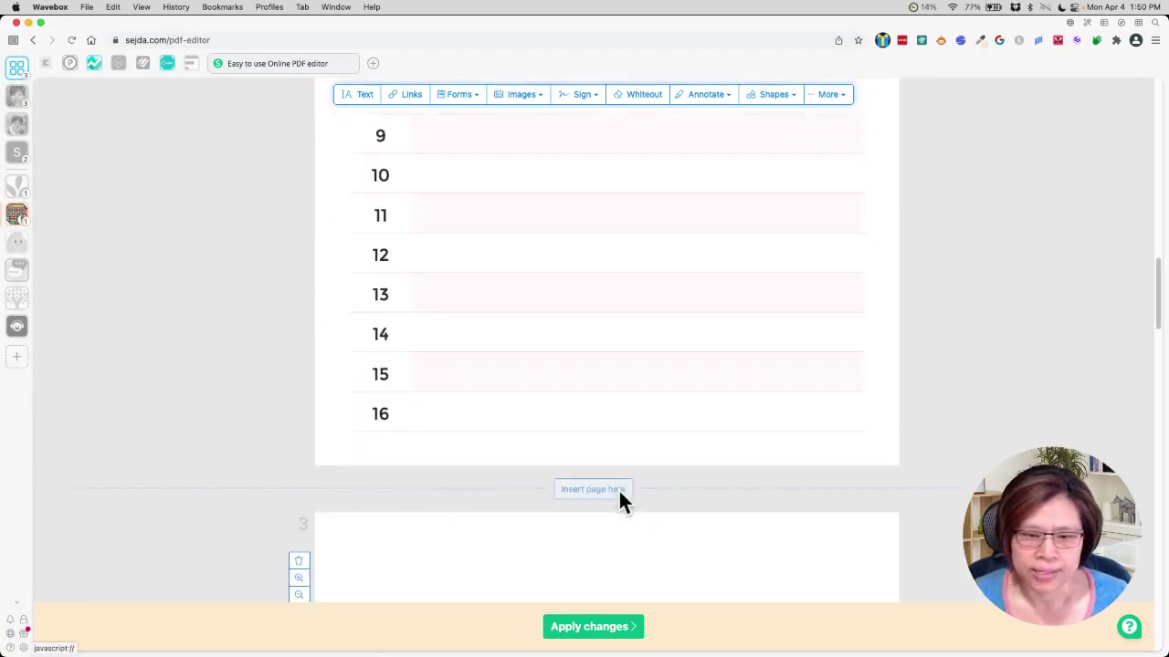
scroll(630, 467, "down", 20)
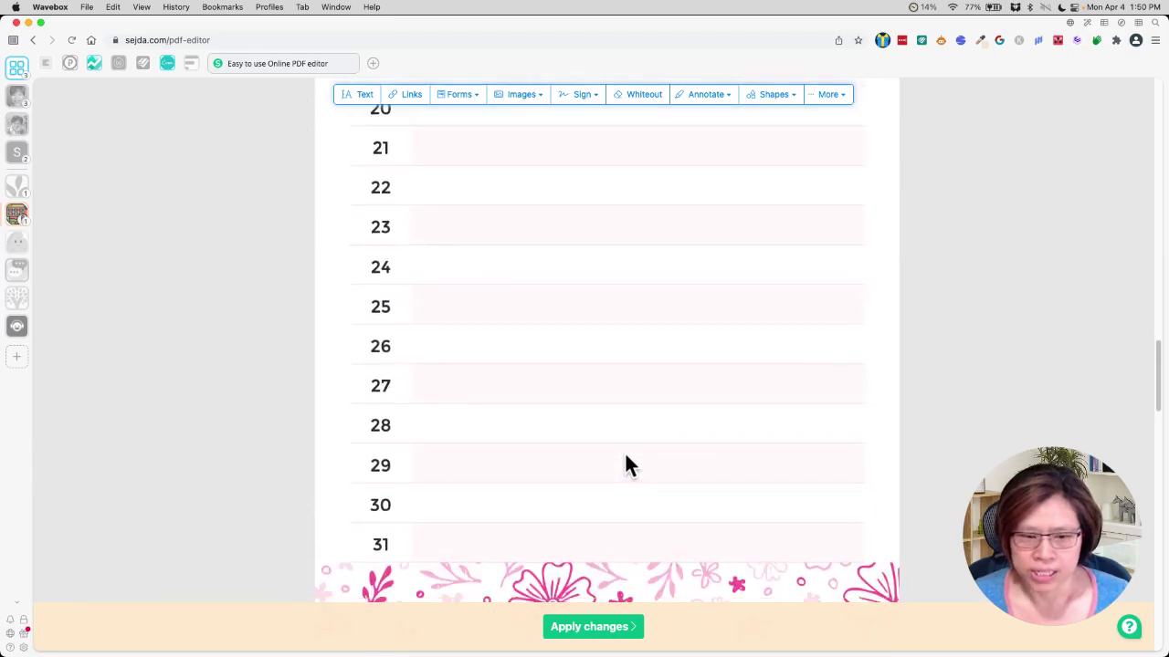
scroll(626, 461, "down", 2)
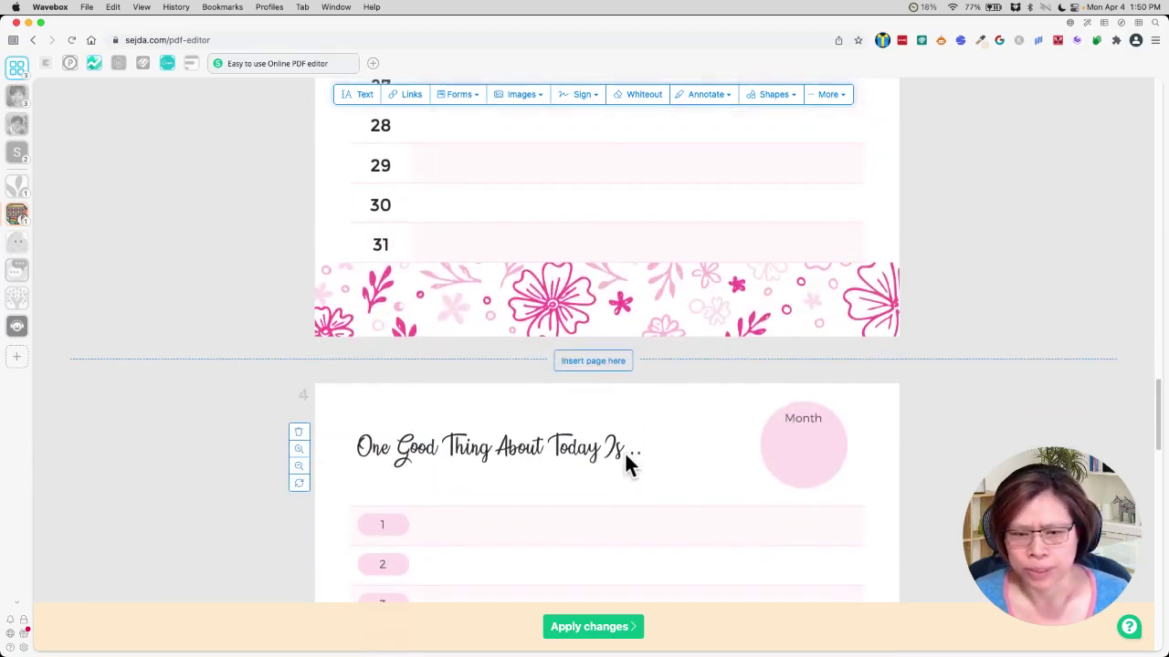
scroll(626, 461, "up", 1)
scroll(625, 343, "up", 20)
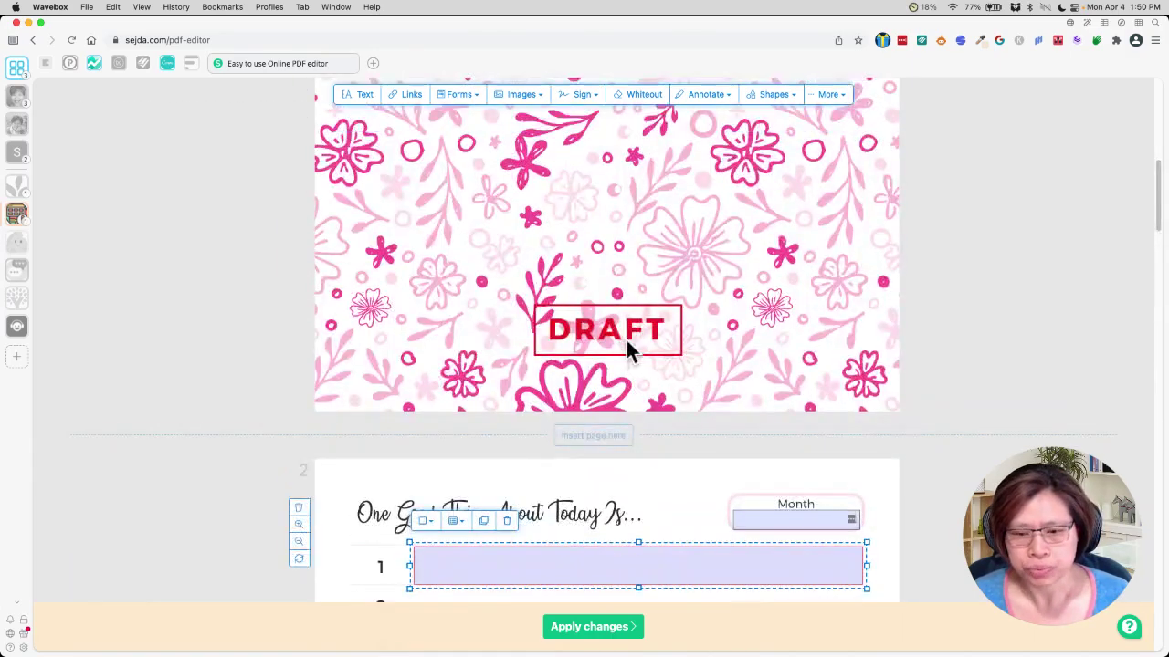
scroll(626, 341, "down", 10)
scroll(627, 301, "up", 12)
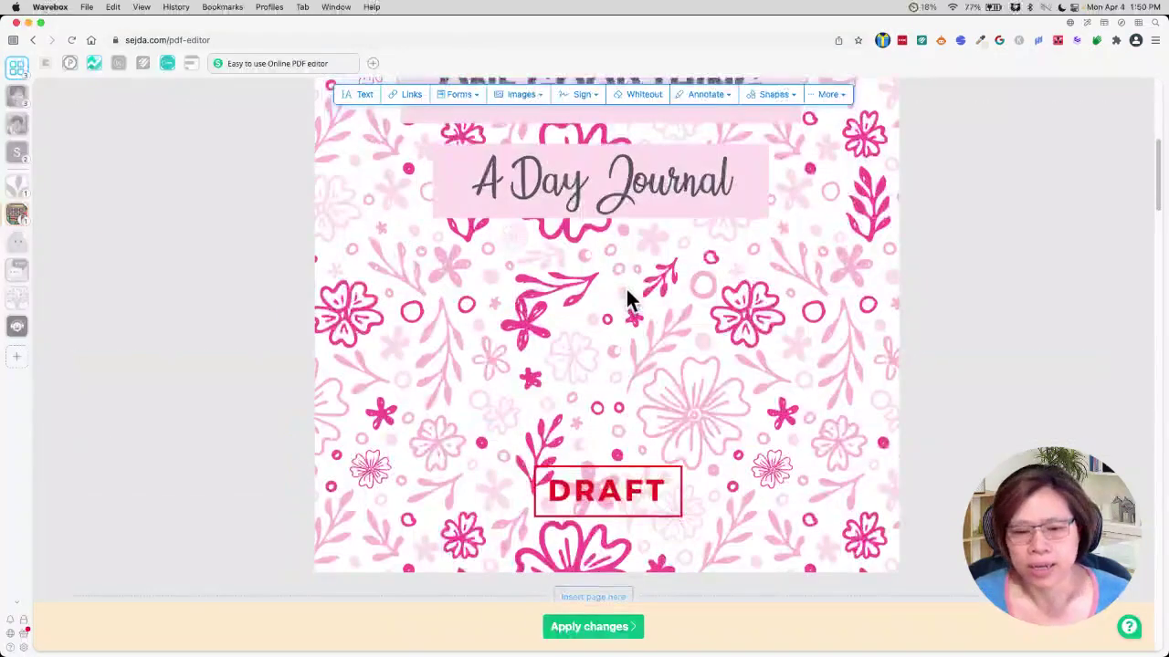
scroll(626, 300, "down", 5)
scroll(627, 301, "down", 2)
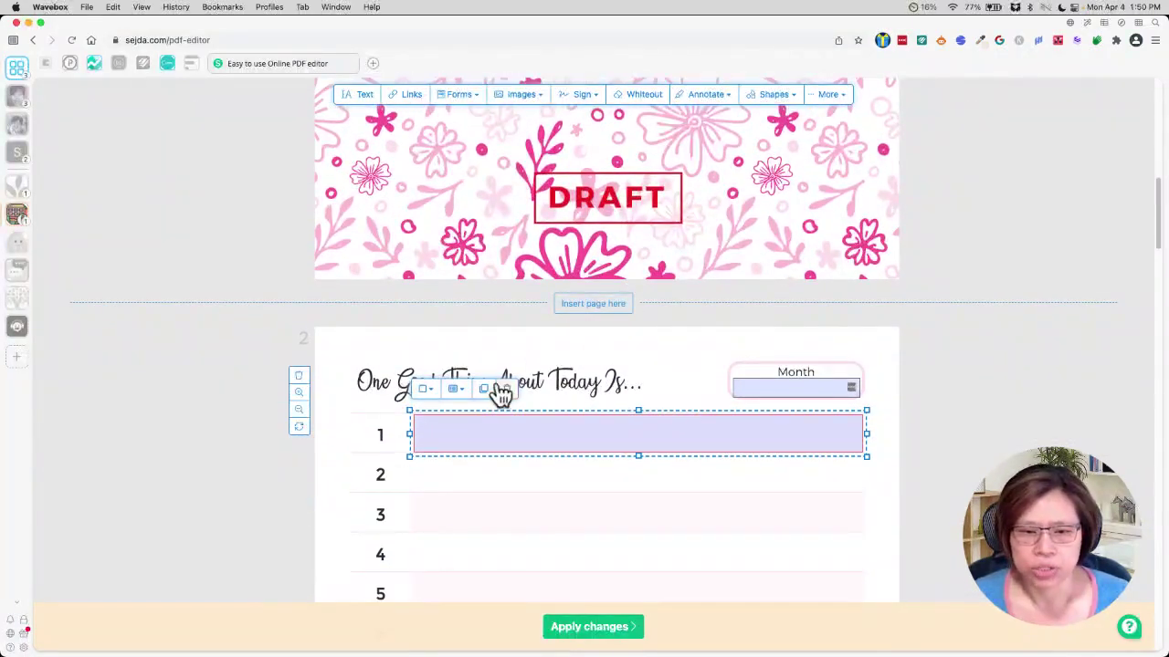
Duplicate the row 1 form field on page 2 and place the copy over row 2
left_click(484, 389)
left_click_drag(485, 444, 418, 469)
scroll(436, 475, "down", 3)
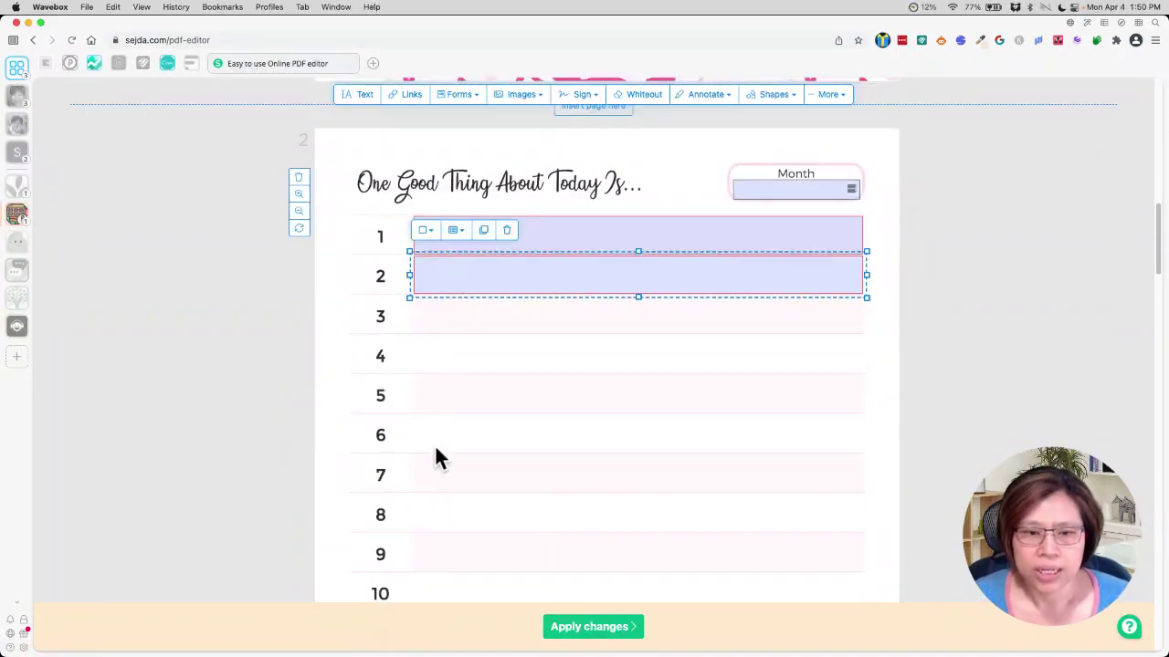
left_click(298, 195)
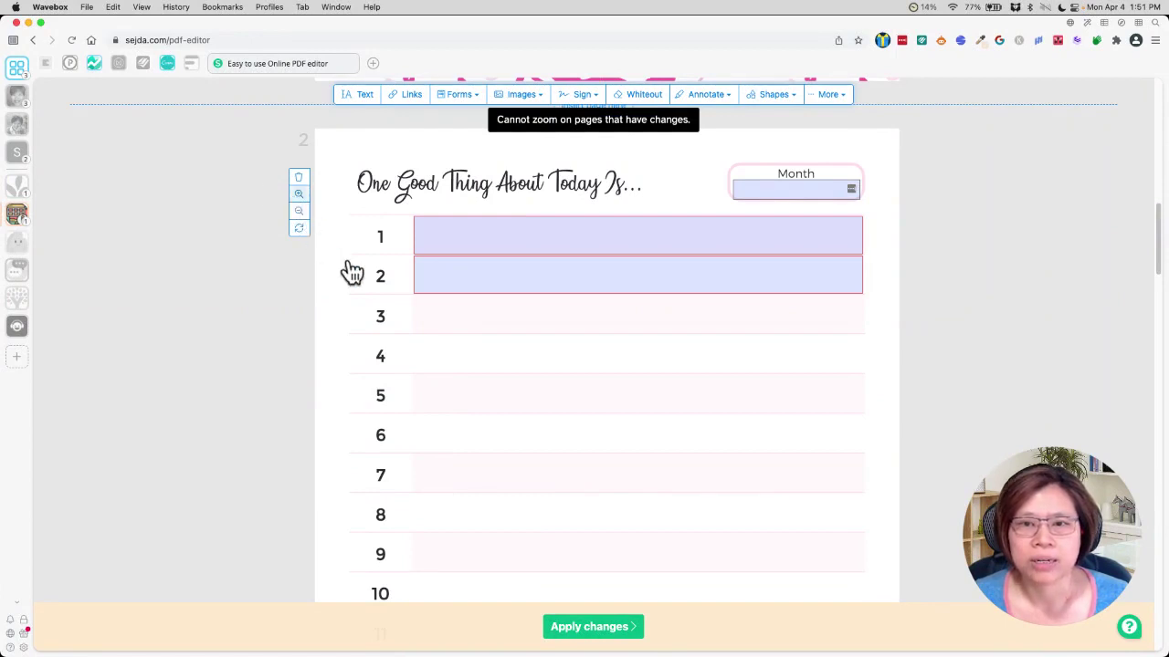
Duplicate the row form fields on page 2 and place the copies over rows 3 to 6
left_click(491, 258)
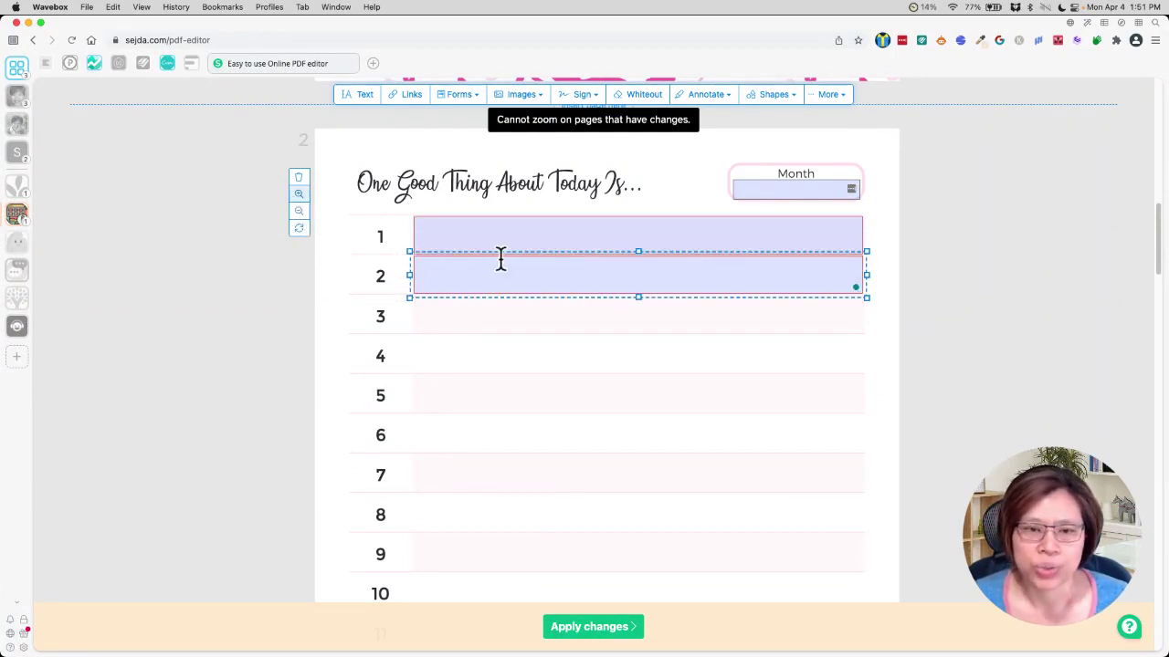
left_click(489, 265)
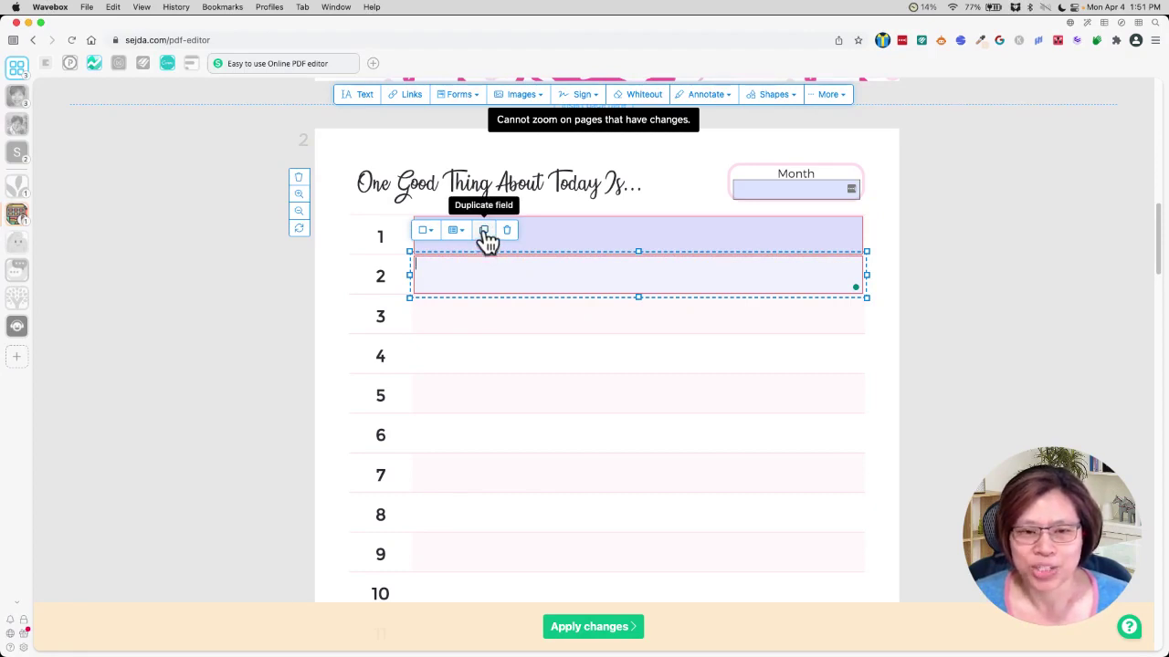
left_click(484, 230)
left_click_drag(472, 256, 420, 429)
left_click(480, 277)
left_click(479, 310)
left_click(487, 353)
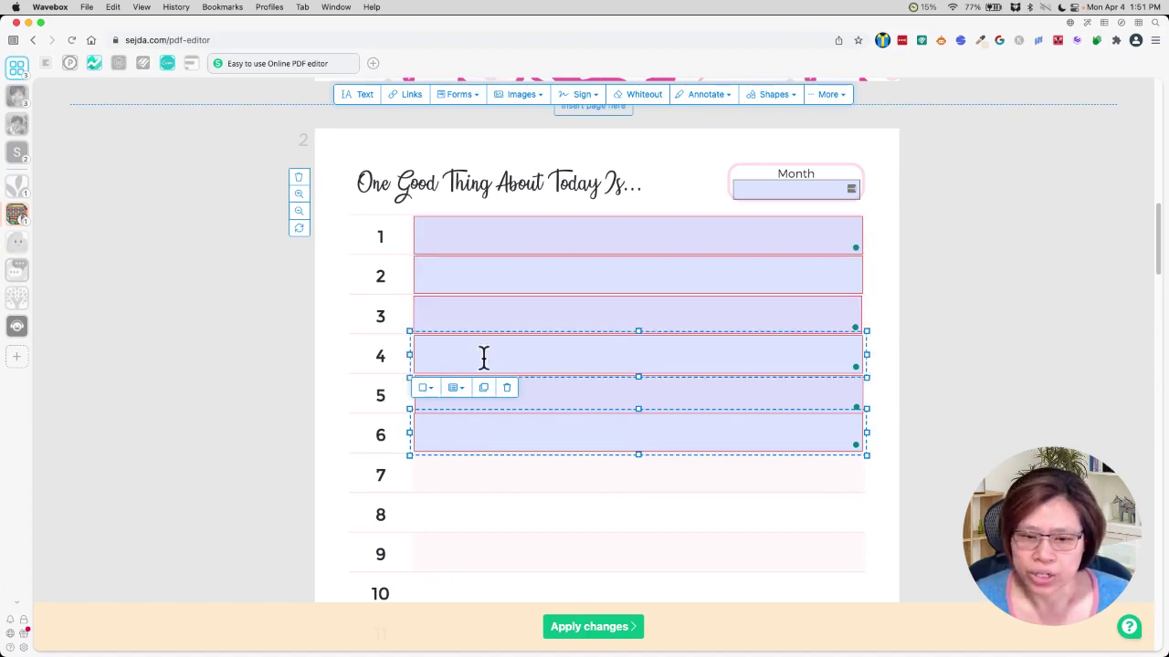
Check the lower rows of page 2 and apply the form field changes to the PDF
scroll(480, 370, "down", 5)
scroll(584, 327, "up", 5)
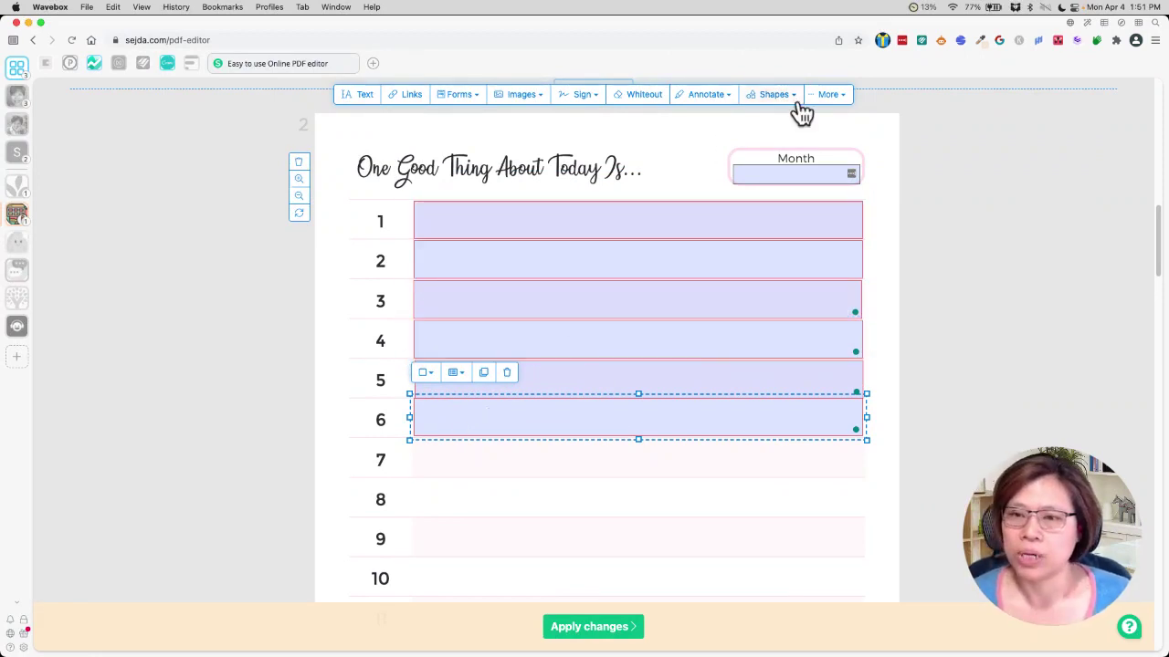
left_click(582, 628)
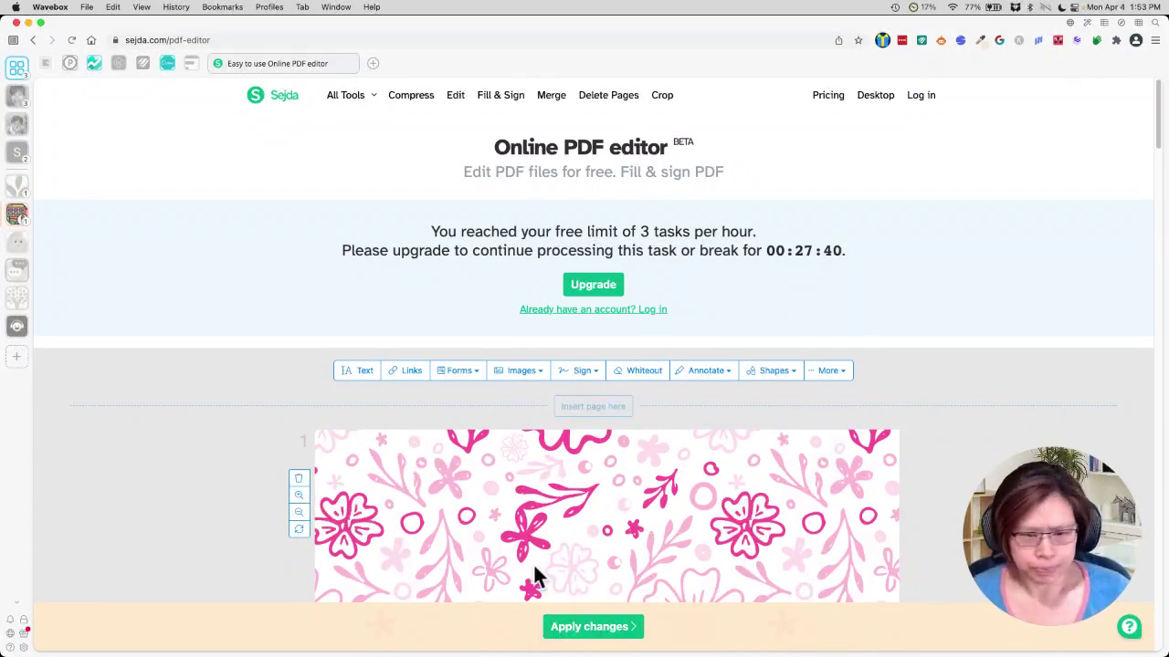
Switch to Finder and open the Trash
left_click(501, 632)
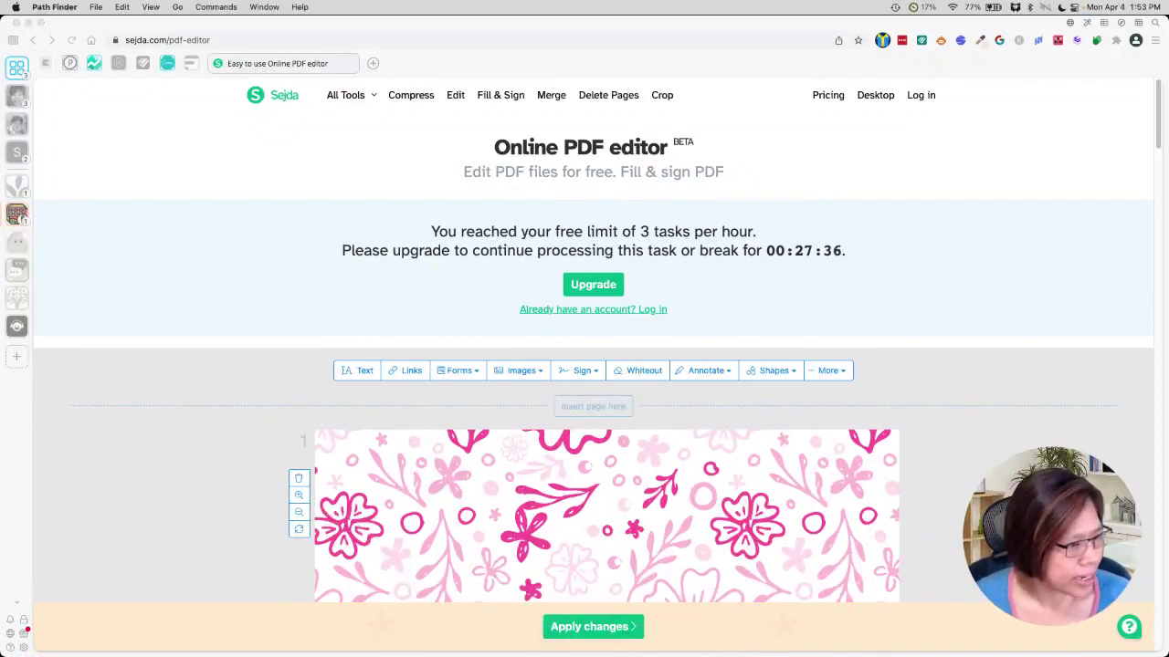
mouse_move(741, 650)
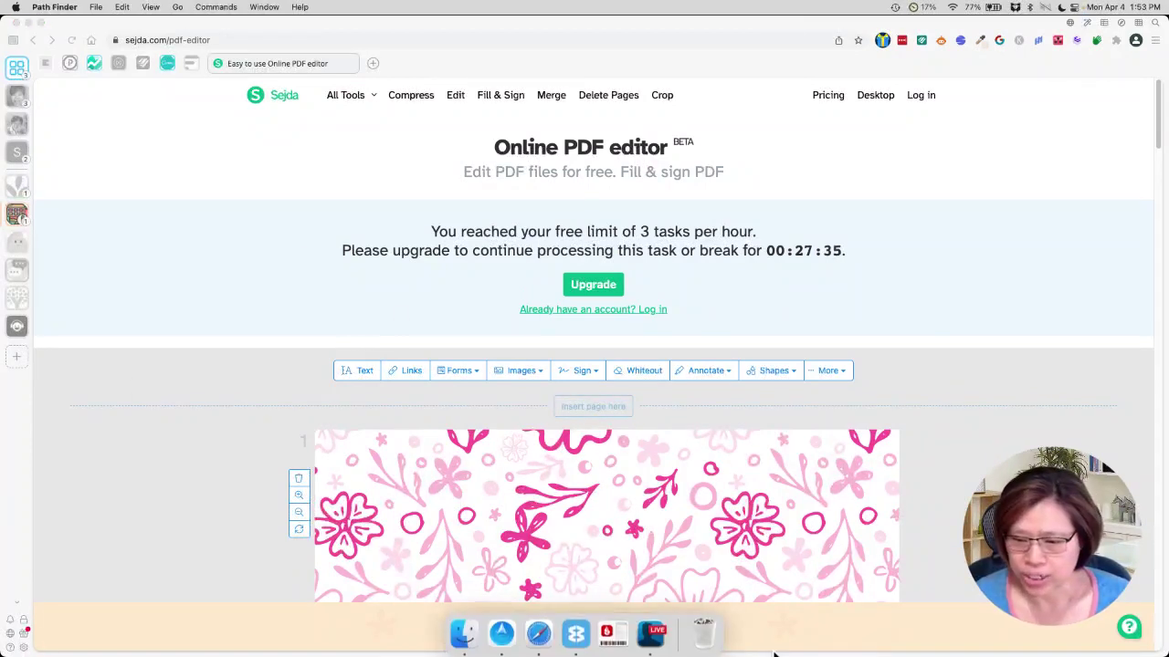
left_click(705, 630)
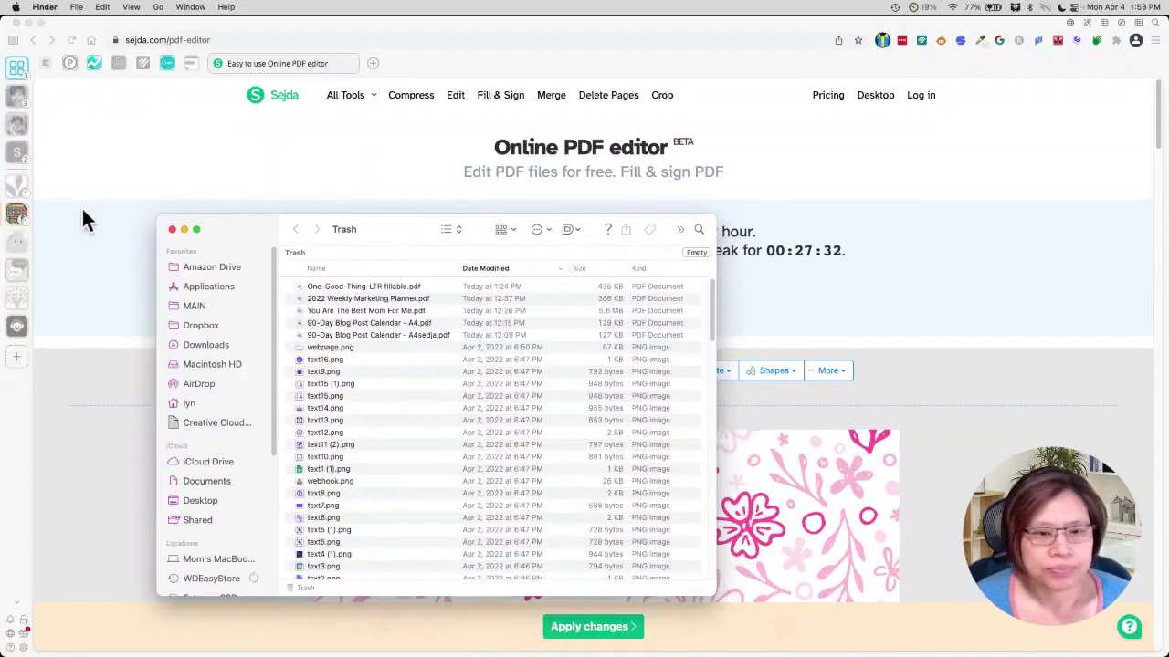
Try to open One-Good-Thing-LTR fillable.pdf directly from the Trash
left_click(340, 285)
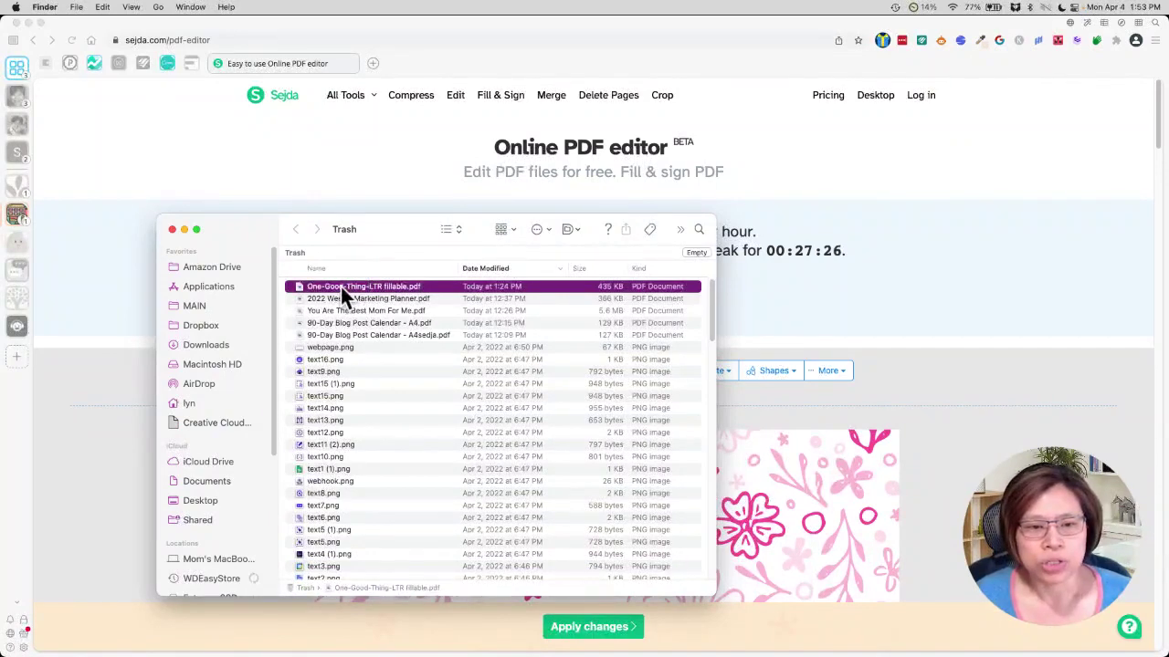
double_click(342, 287)
left_click(544, 272)
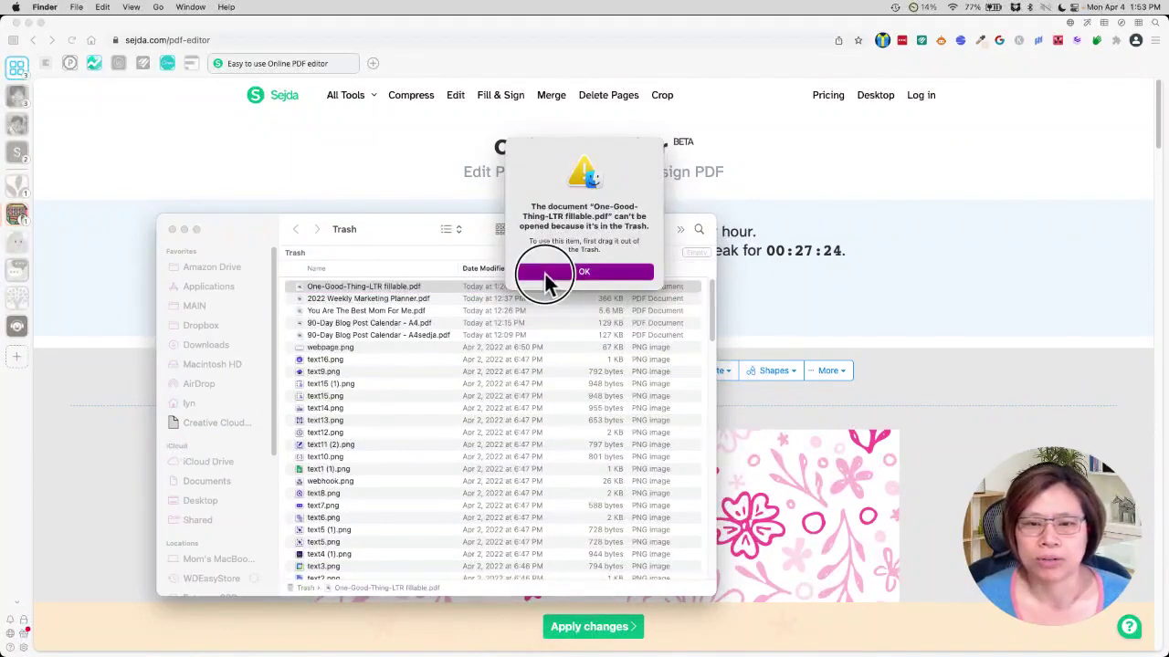
right_click(453, 289)
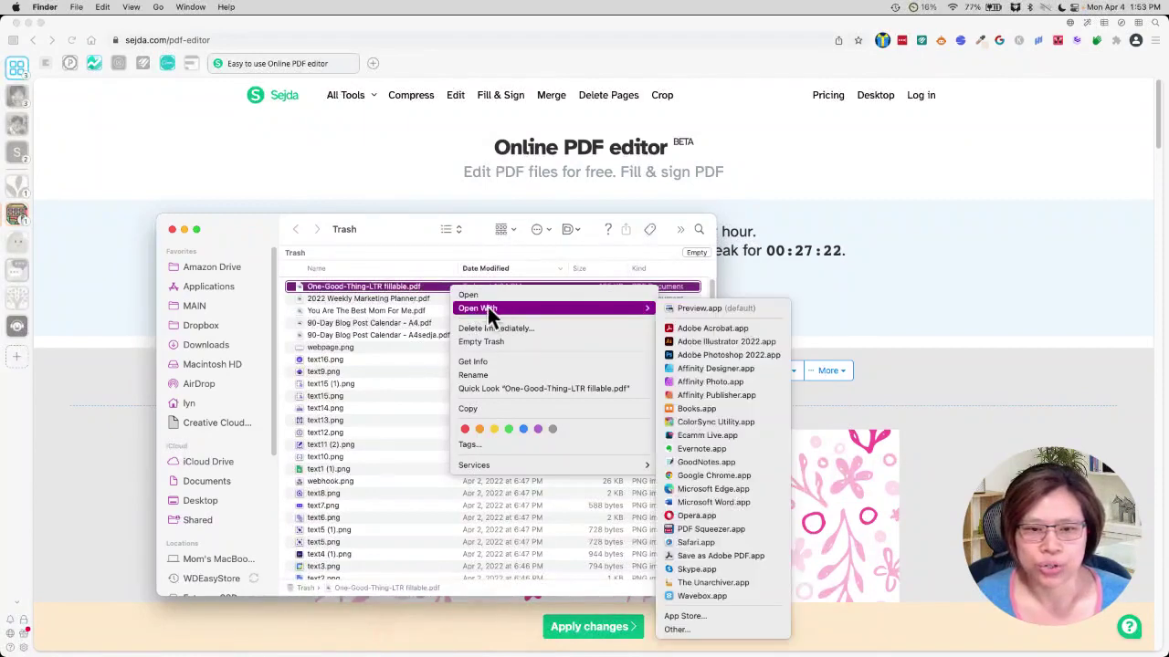
left_click(411, 280)
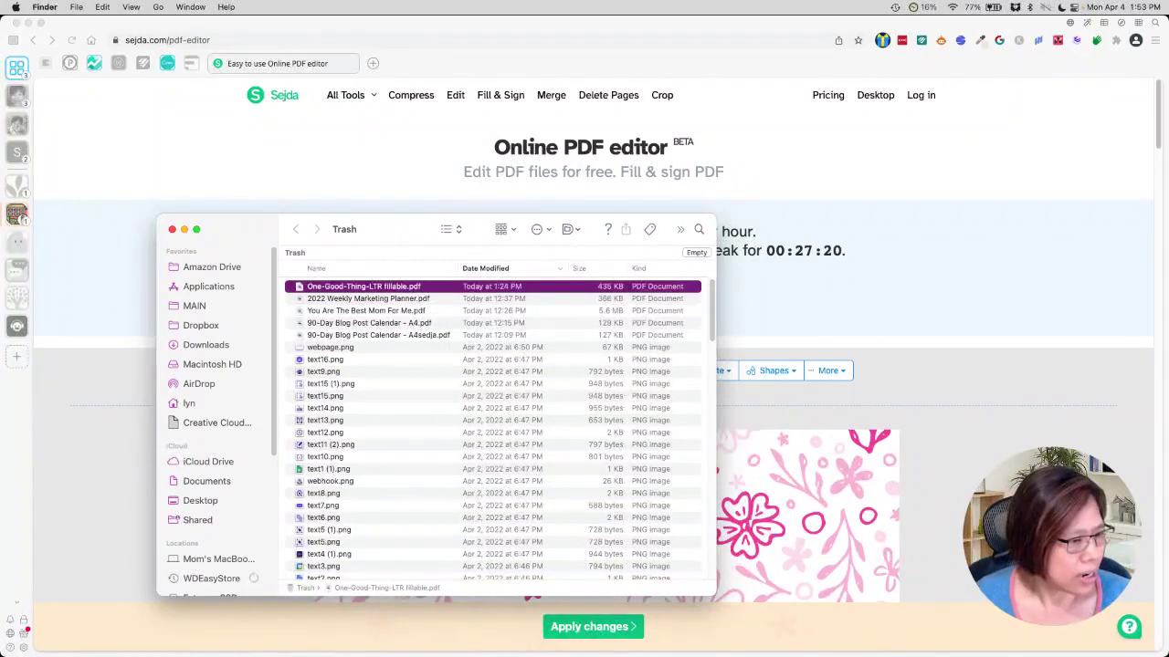
Take One-Good-Thing-LTR fillable.pdf out of the Trash and bring it up in Preview, with its window over the middle of the screen
left_click(303, 289)
left_click_drag(303, 288, 91, 347)
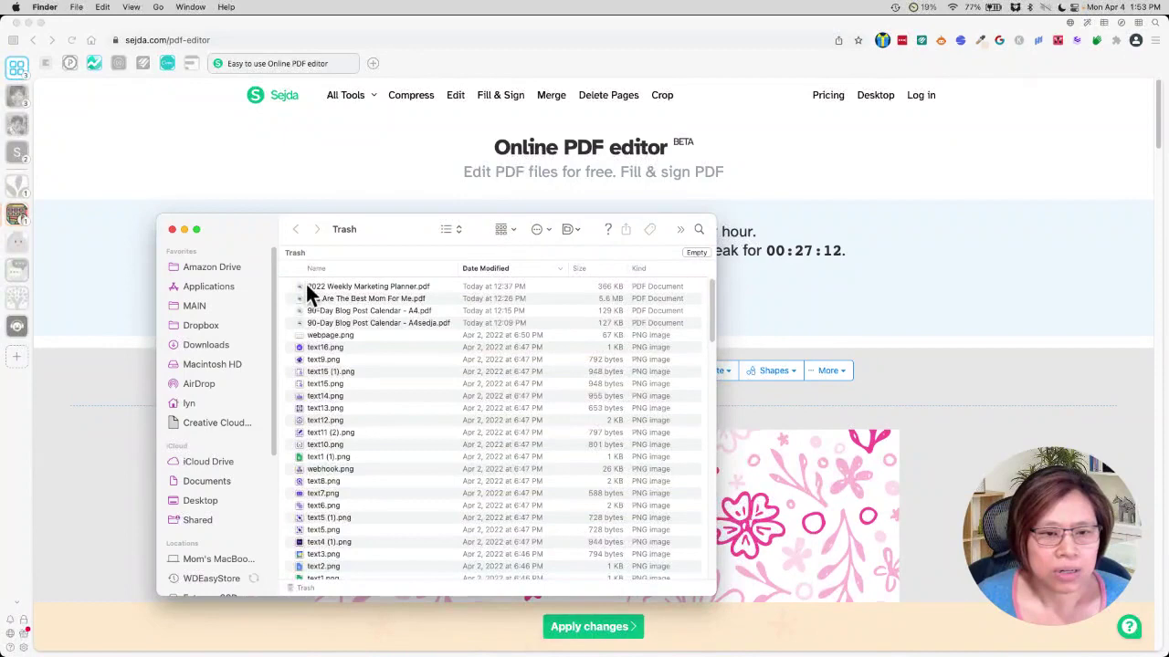
left_click(184, 229)
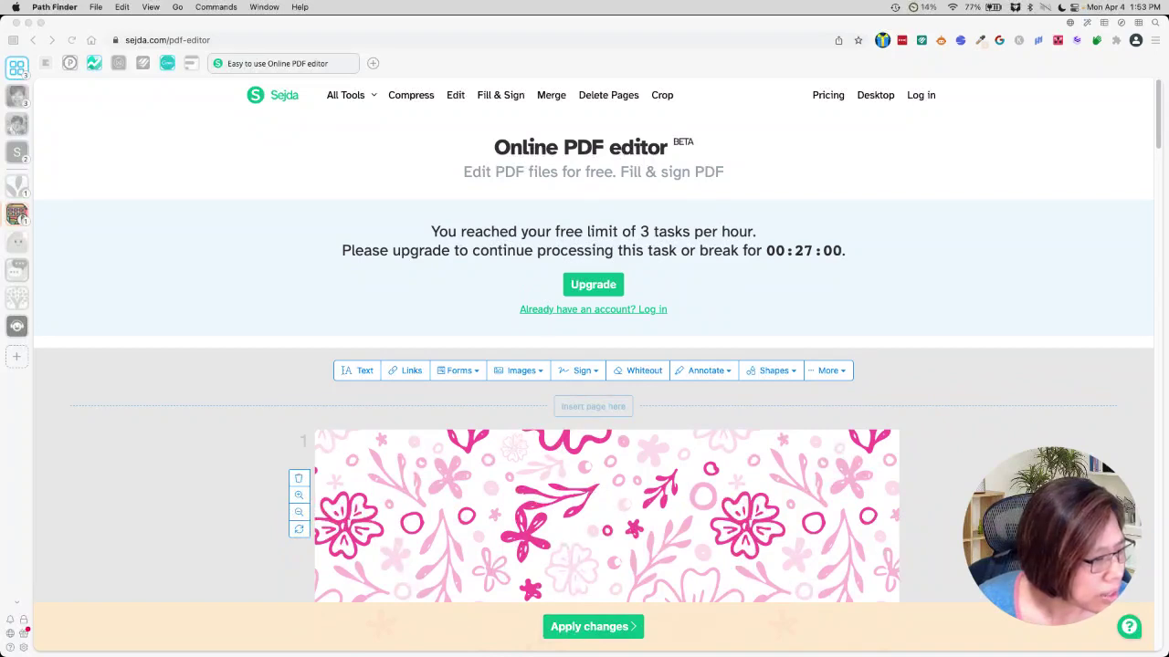
key("super+Tab")
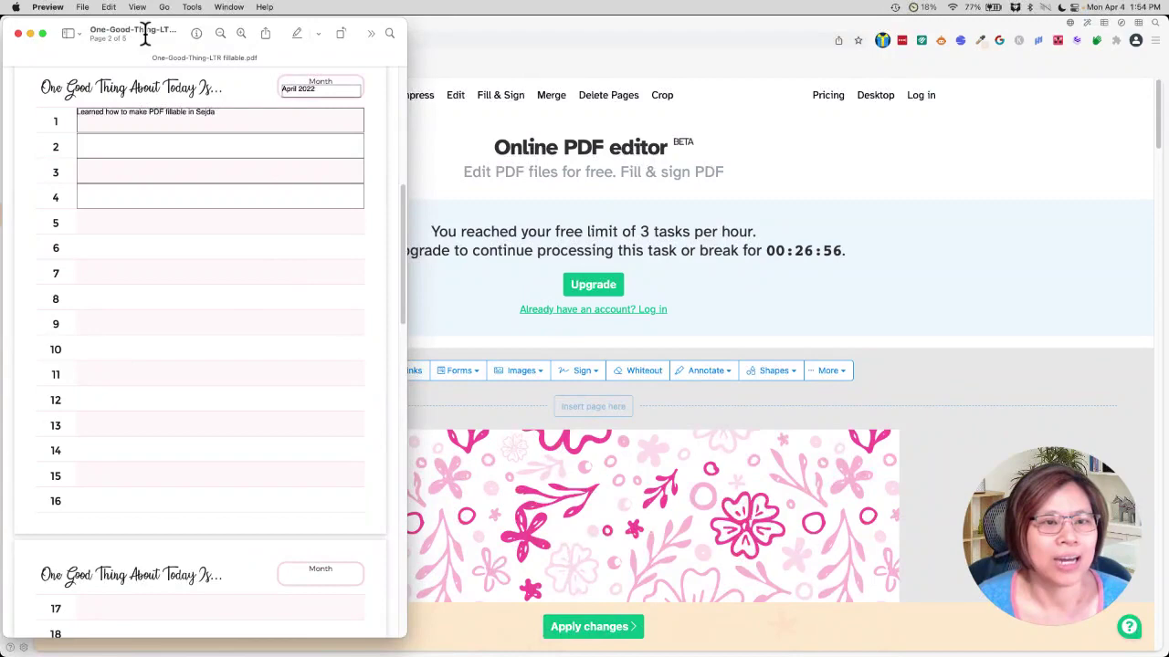
left_click_drag(141, 36, 488, 42)
Clear the April 2022 entry from the Month field on page 2 and undo the deletion
left_click(521, 131)
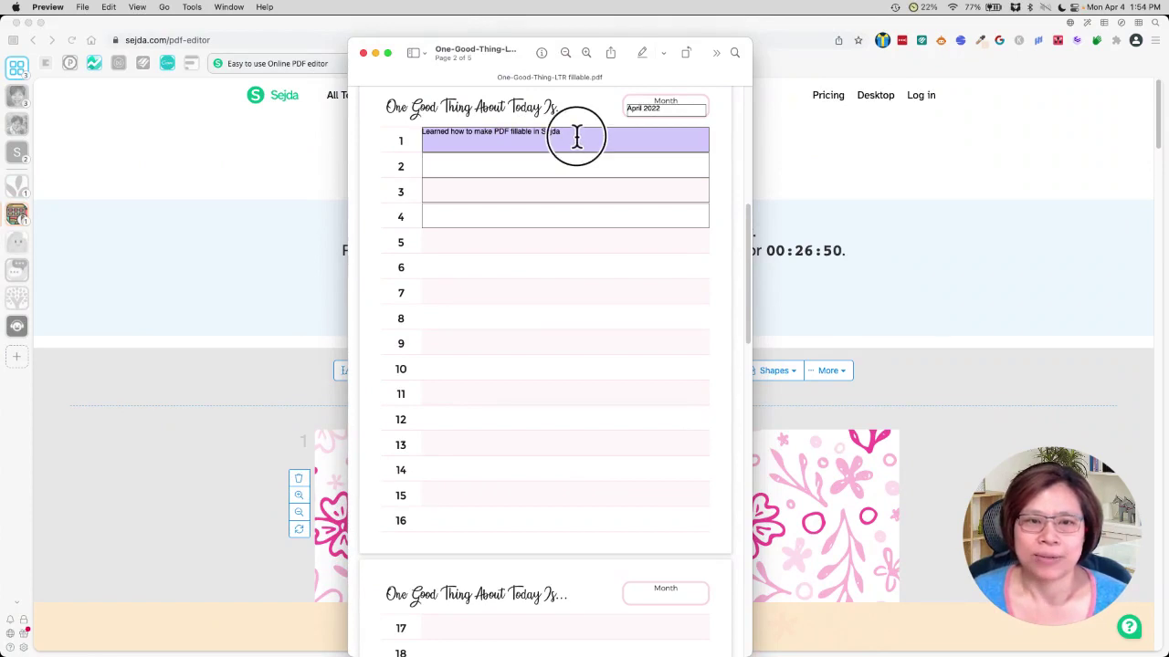
triple_click(639, 107)
key("BackSpace")
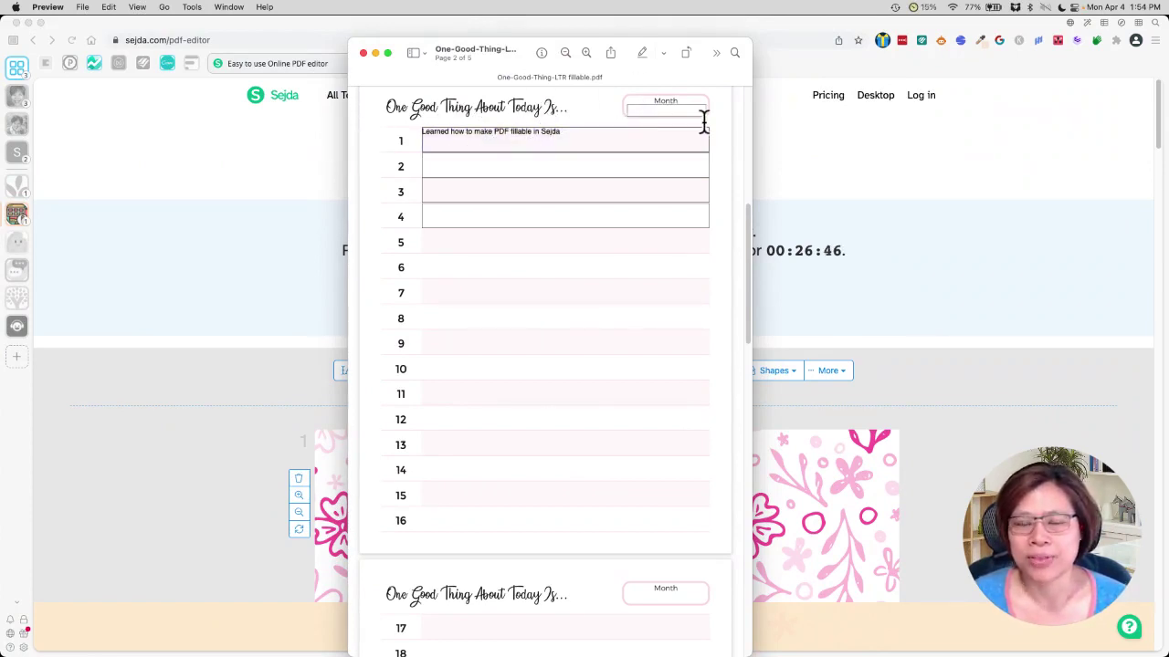
key("super+z")
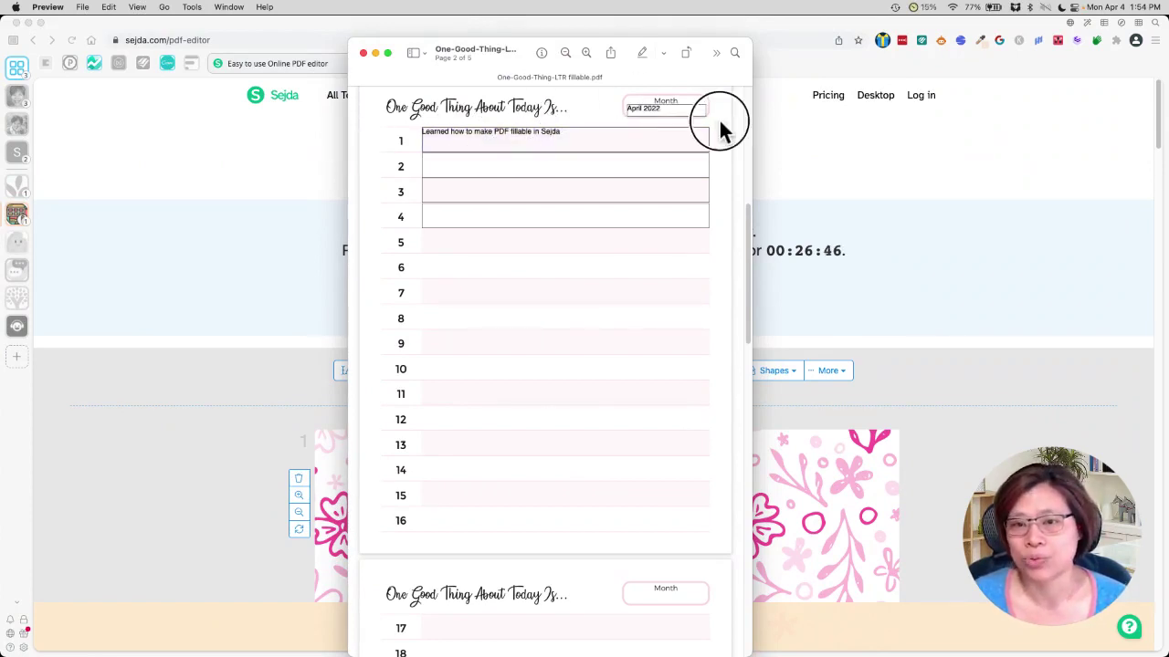
Enter "Win:" in the row 2 form field on page 2
left_click(531, 164)
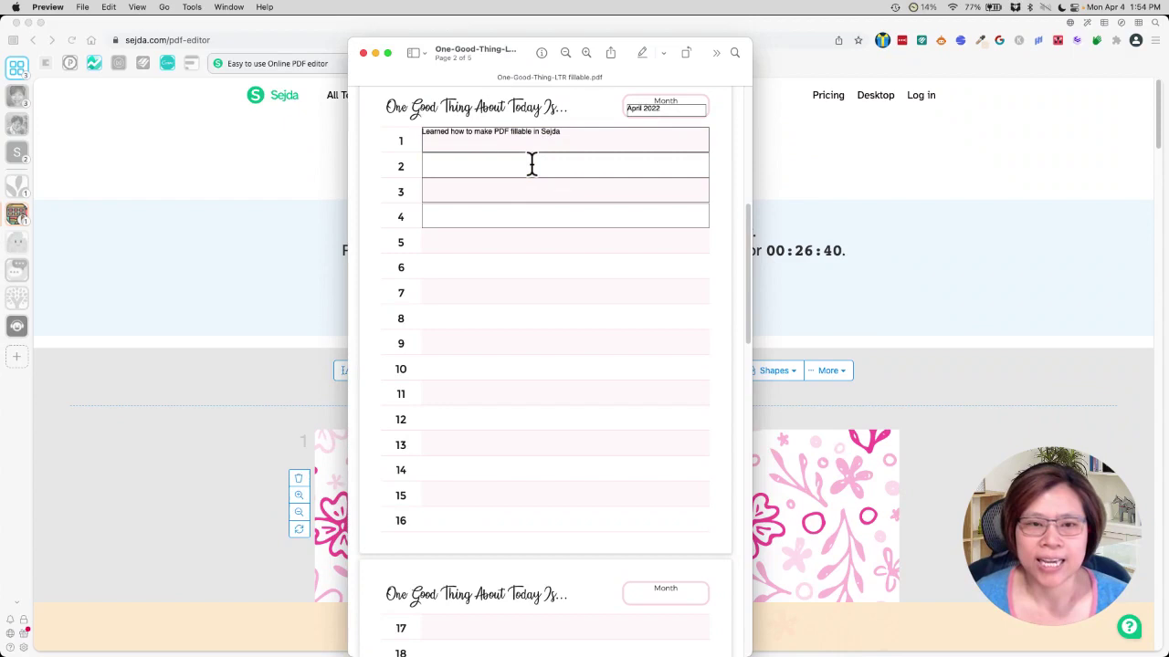
left_click(531, 163)
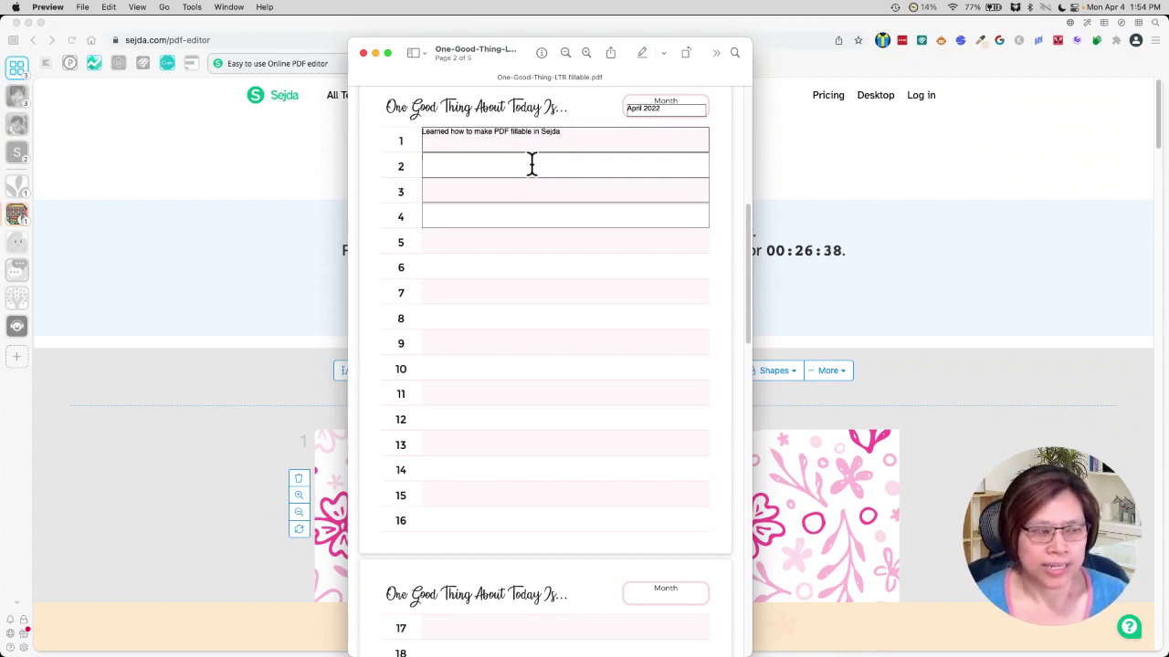
type("Win: ")
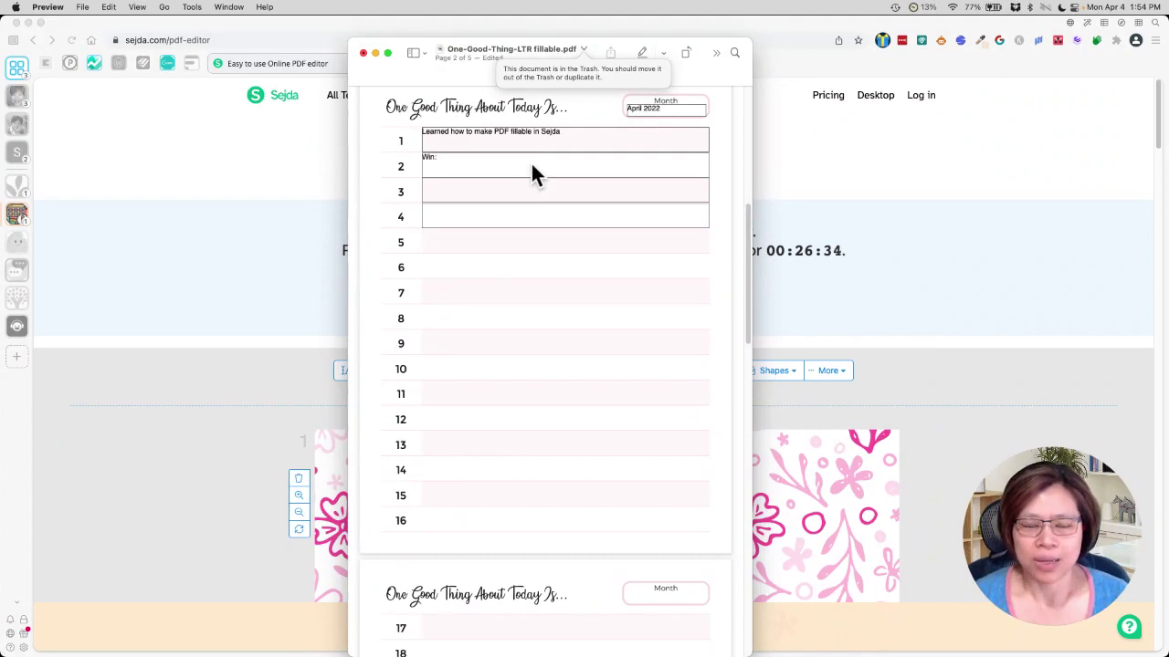
Complete the row 2 entry on page 2 so it reads "Win: Made $100 in sales"
type("Made")
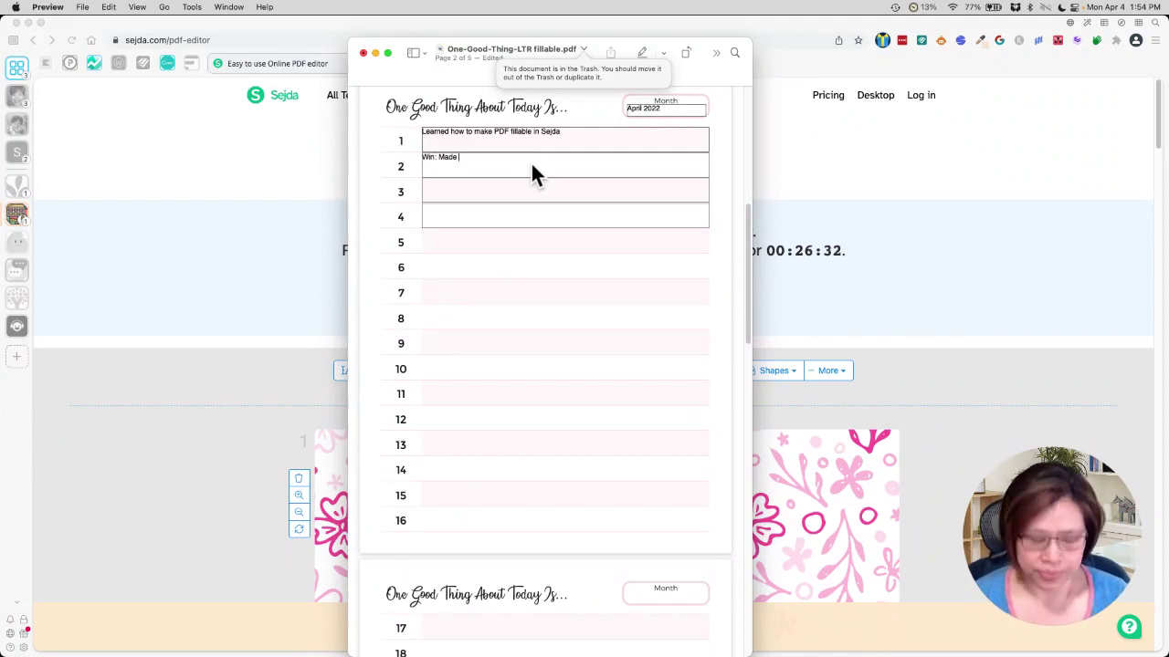
type("100%")
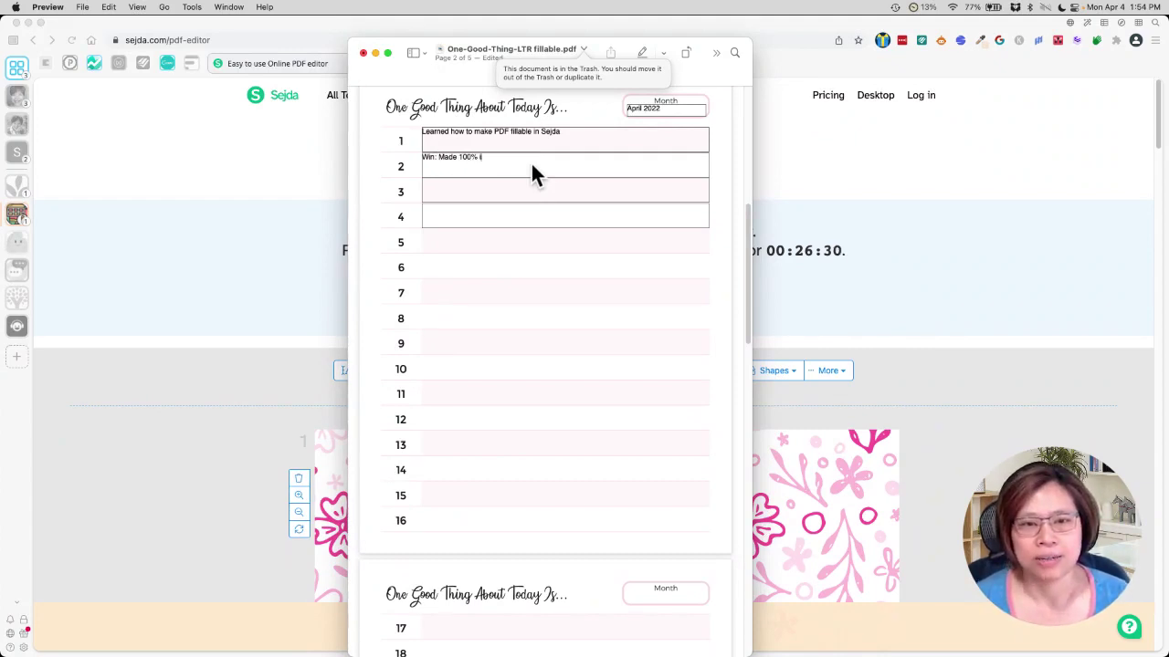
key("BackSpace")
key("BackSpace")
key("BackSpace")
key("BackSpace")
key("BackSpace")
key("BackSpace")
type("$")
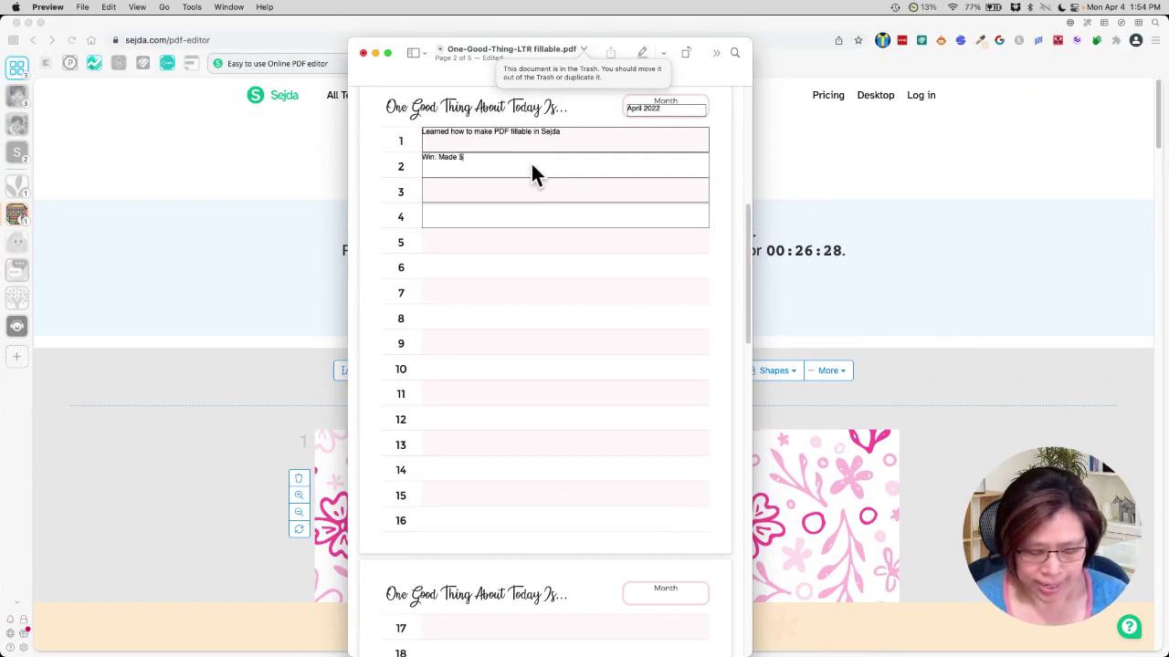
type("100 in sales")
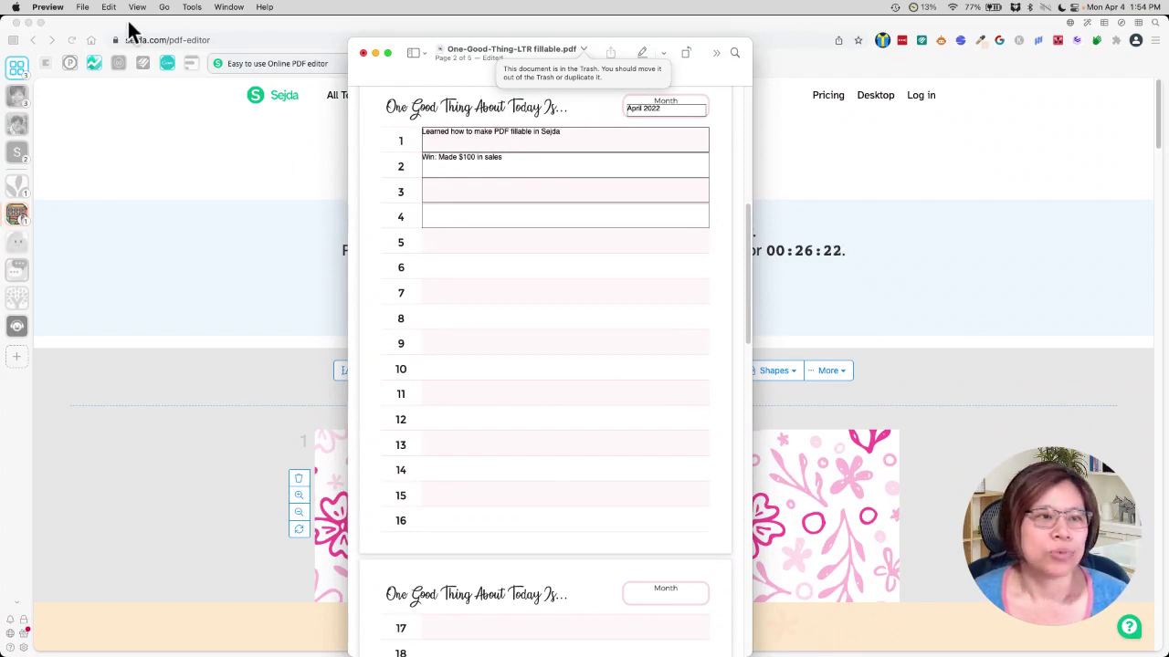
Duplicate the filled-in PDF and save the duplicate to Downloads as One-Good-Thing-LTR fillable copy.pdf
left_click(83, 8)
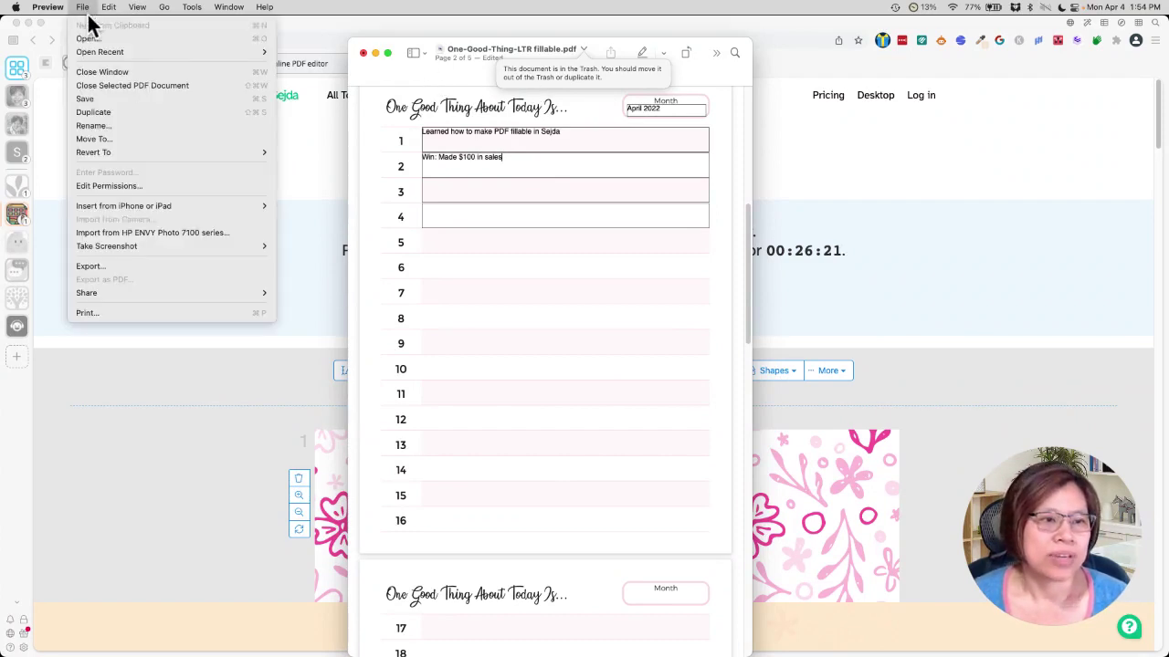
left_click(111, 113)
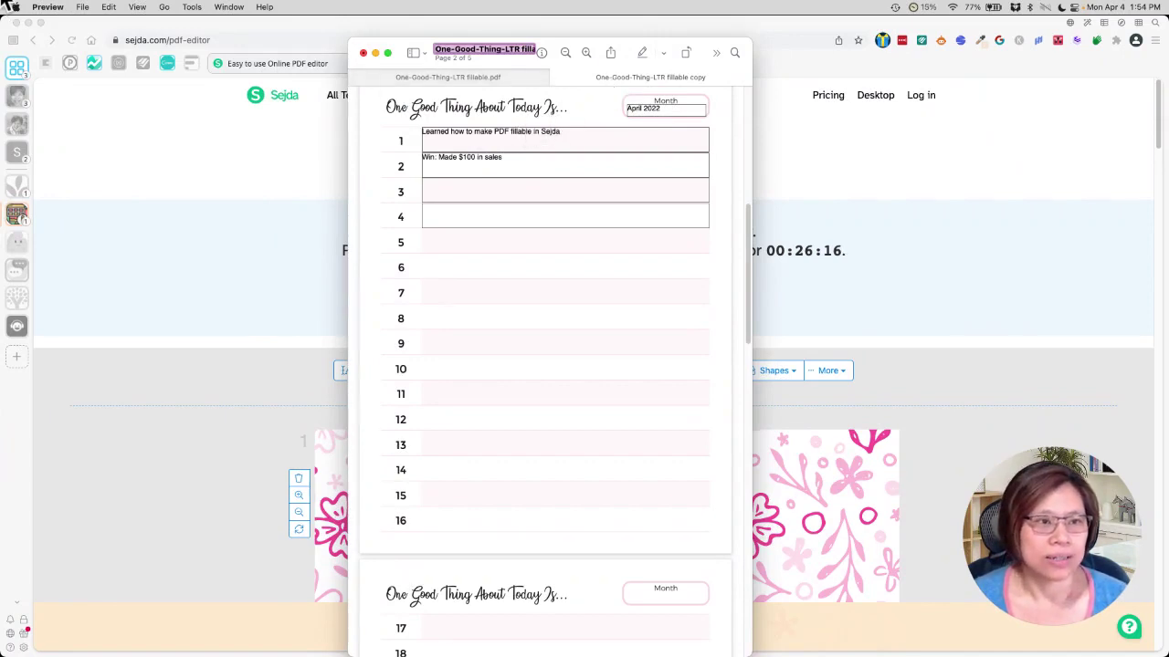
left_click(83, 8)
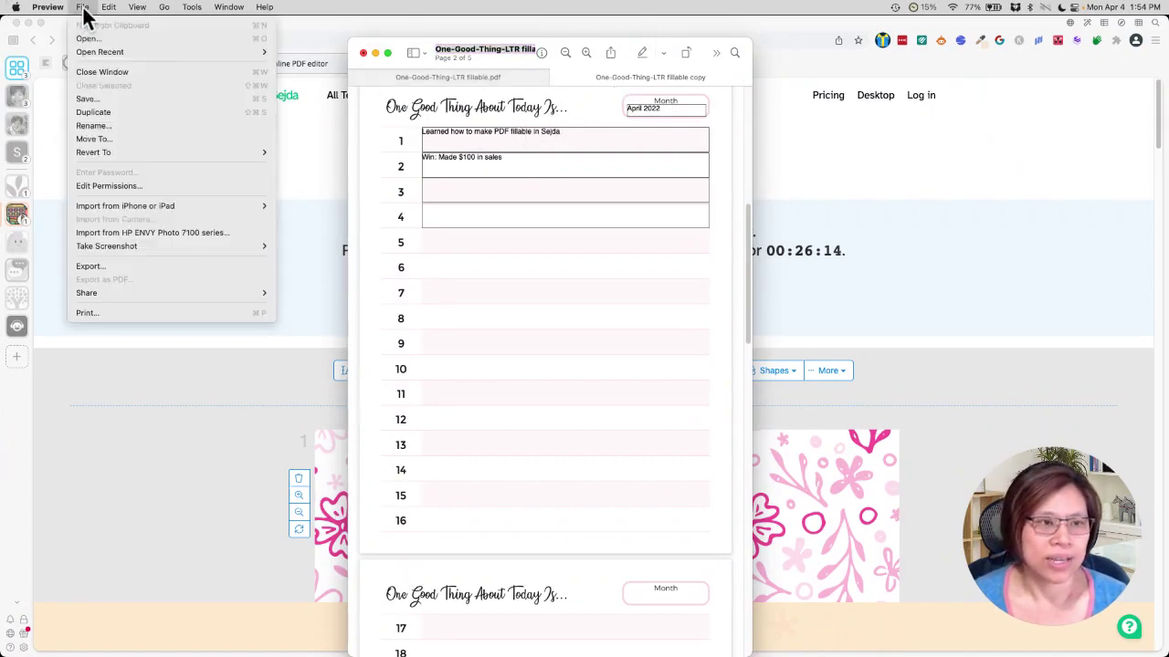
left_click(96, 96)
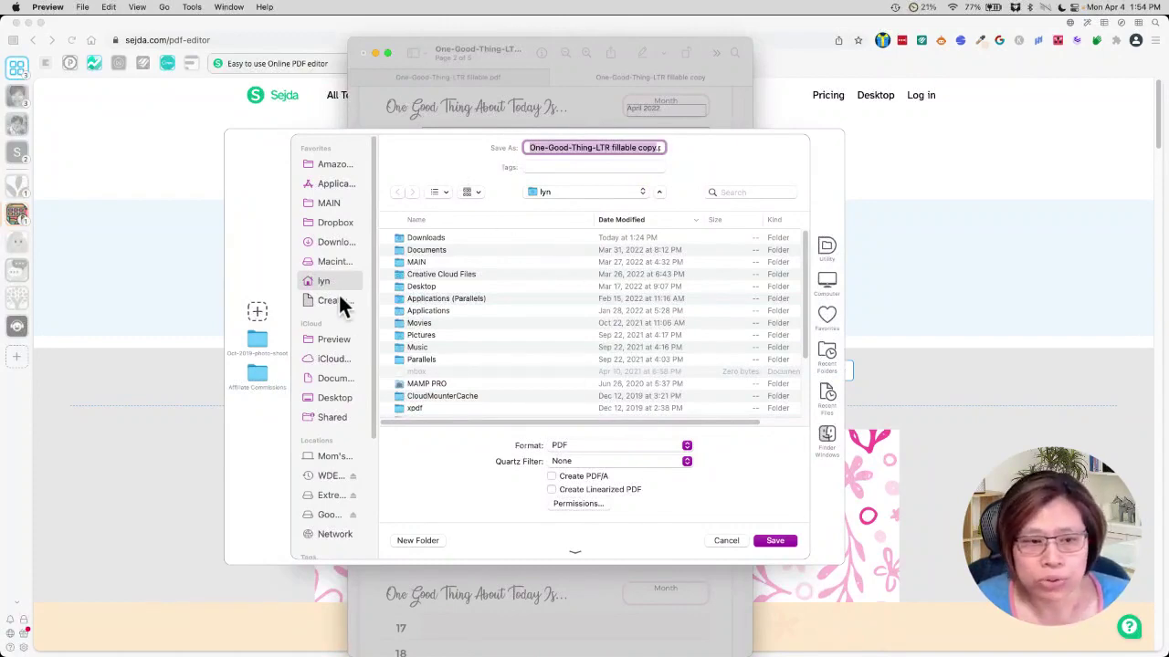
left_click(334, 242)
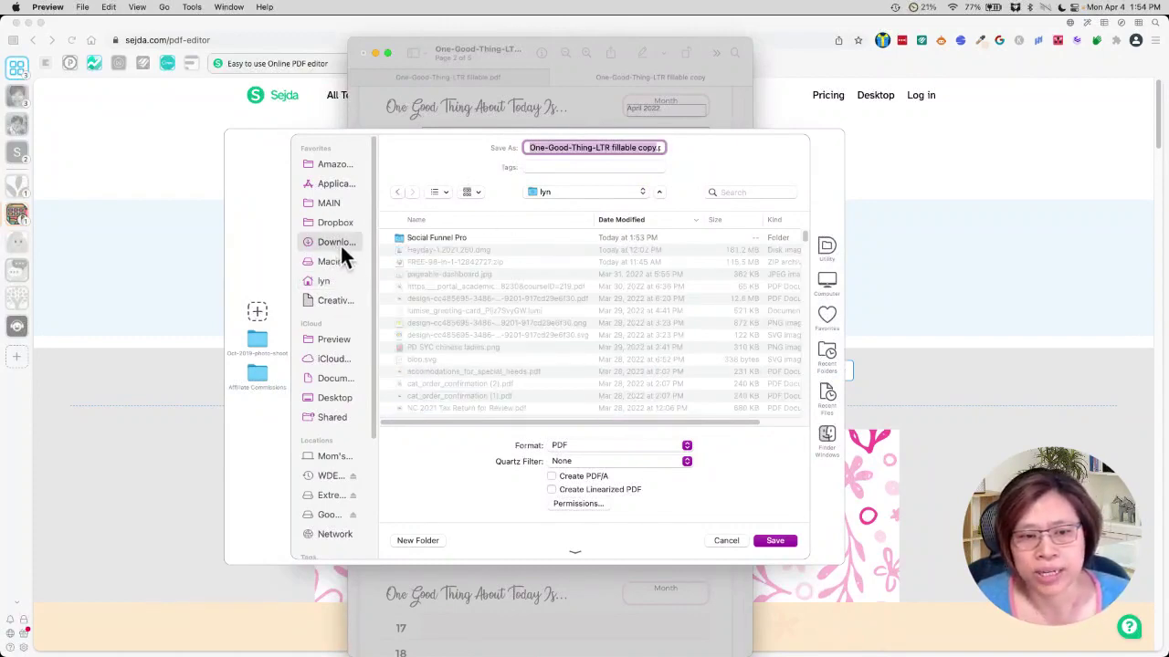
left_click(778, 541)
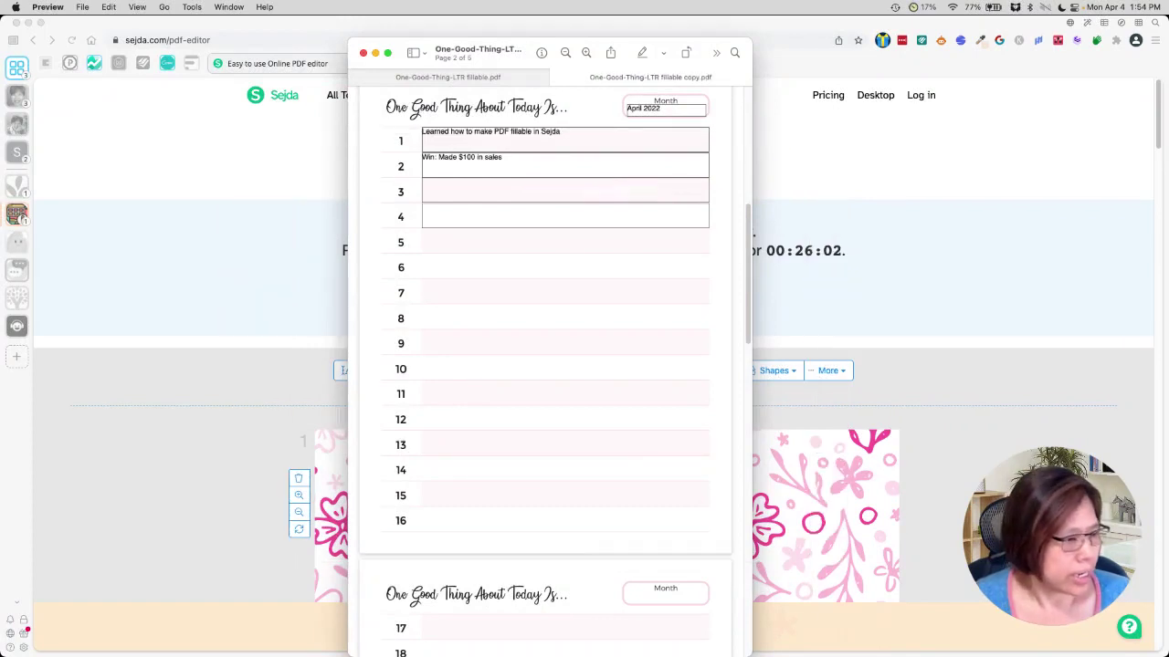
Close the saved copy and the original PDF, reverting the changes made to the original
left_click(364, 53)
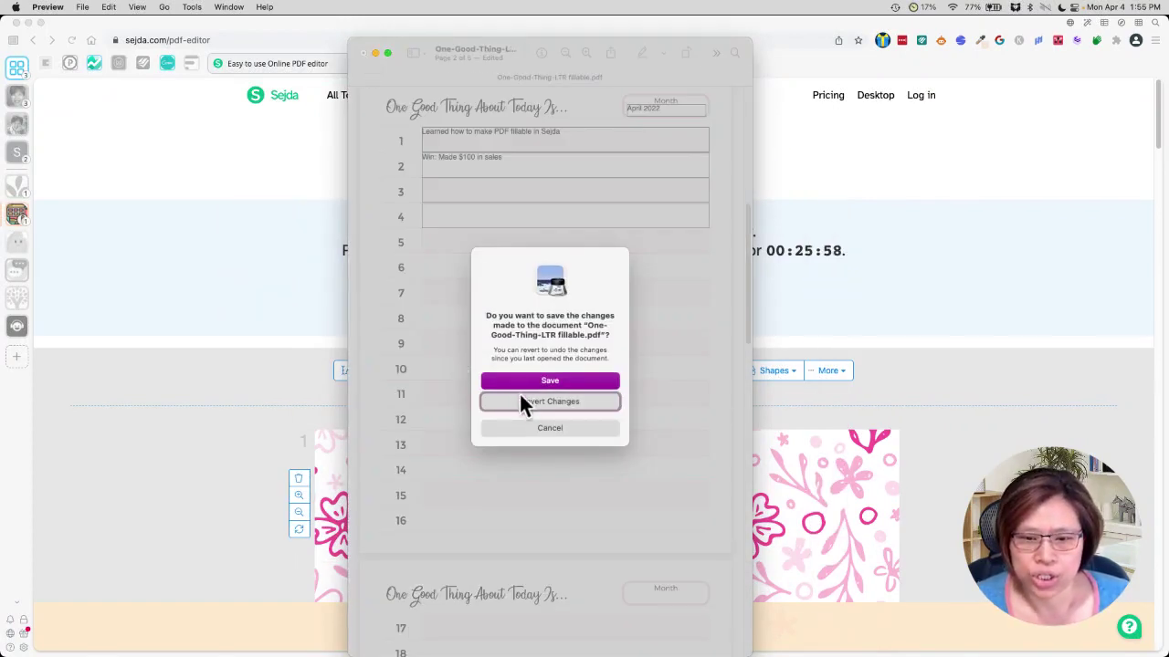
left_click(519, 402)
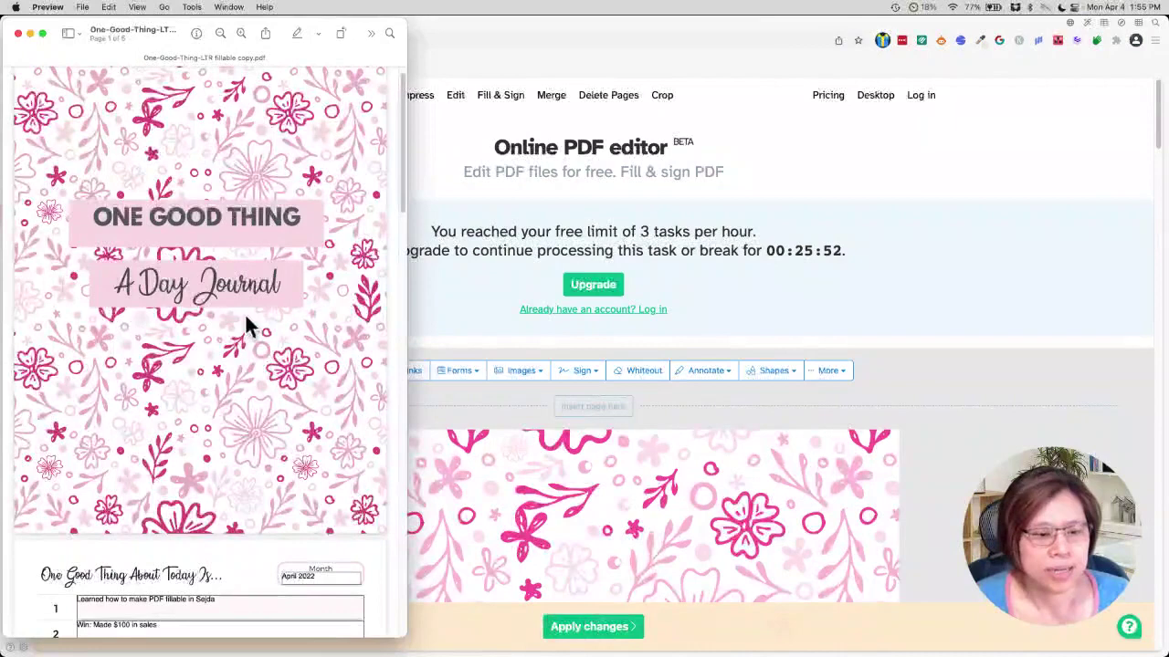
In the reopened One-Good-Thing-LTR fillable copy.pdf, clear the row 2 entry on page 2, restore it, and minimise the document window
scroll(236, 437, "down", 1)
scroll(234, 437, "down", 2)
left_click(149, 530)
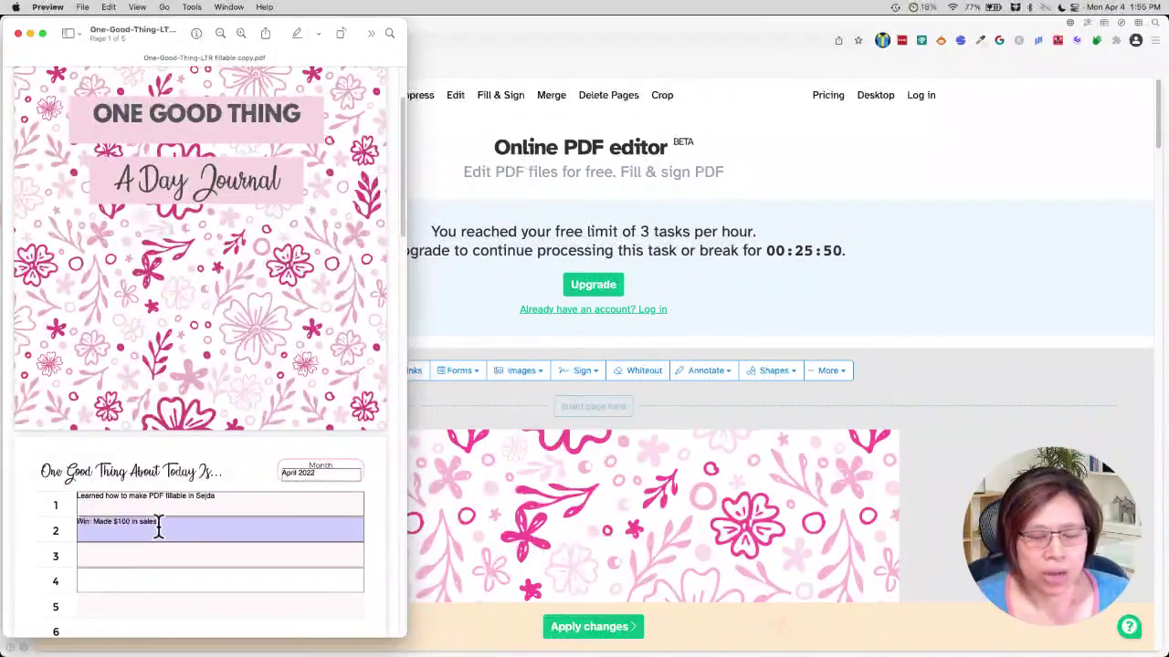
key("super+z")
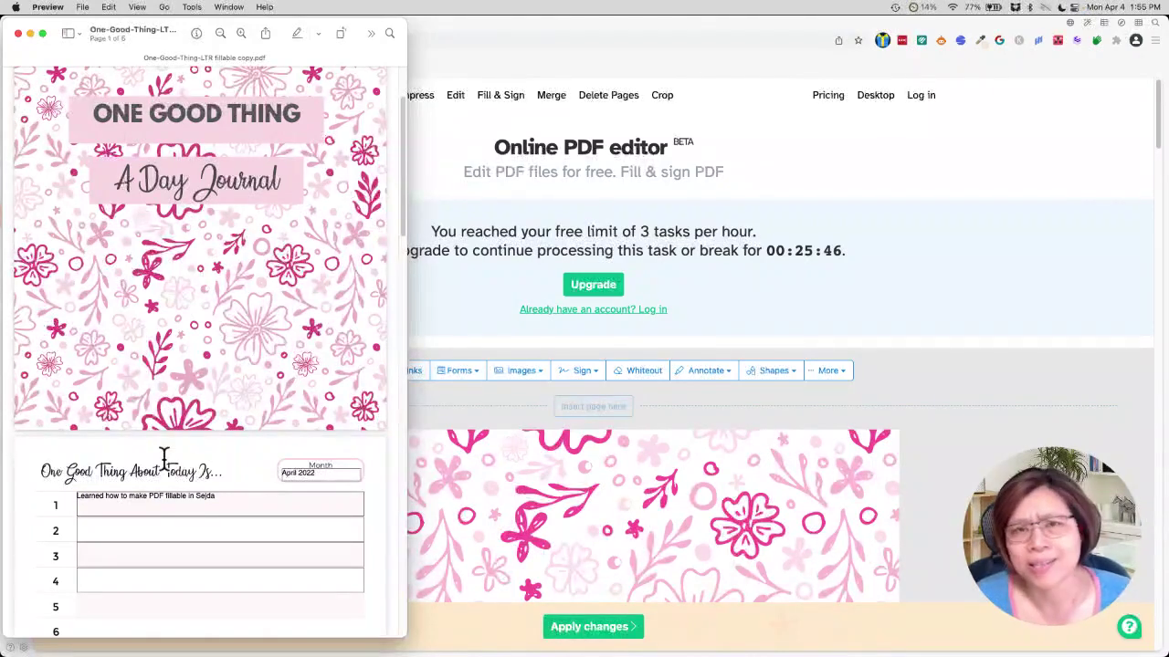
key("super+shift+z")
scroll(164, 461, "down", 1)
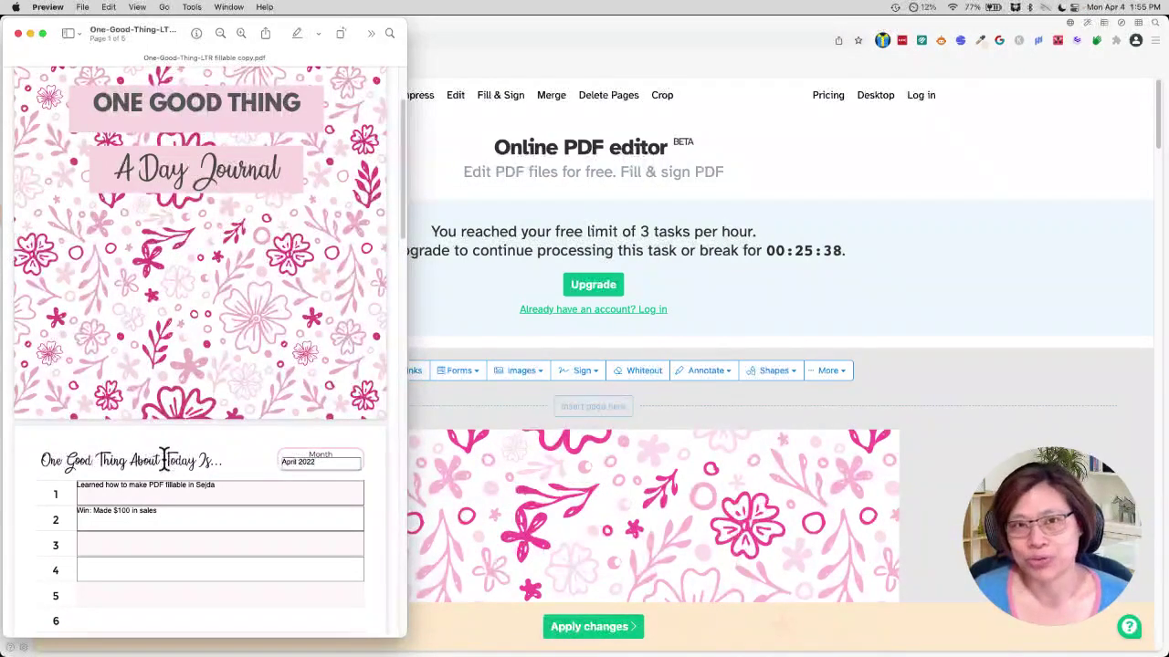
left_click(31, 33)
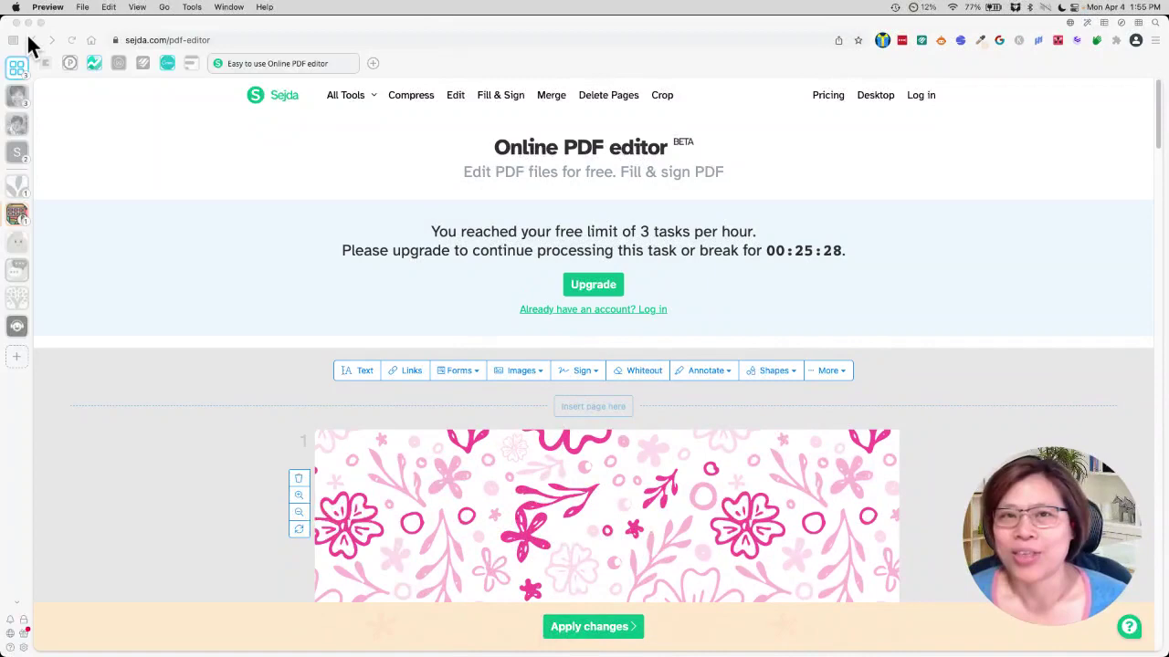